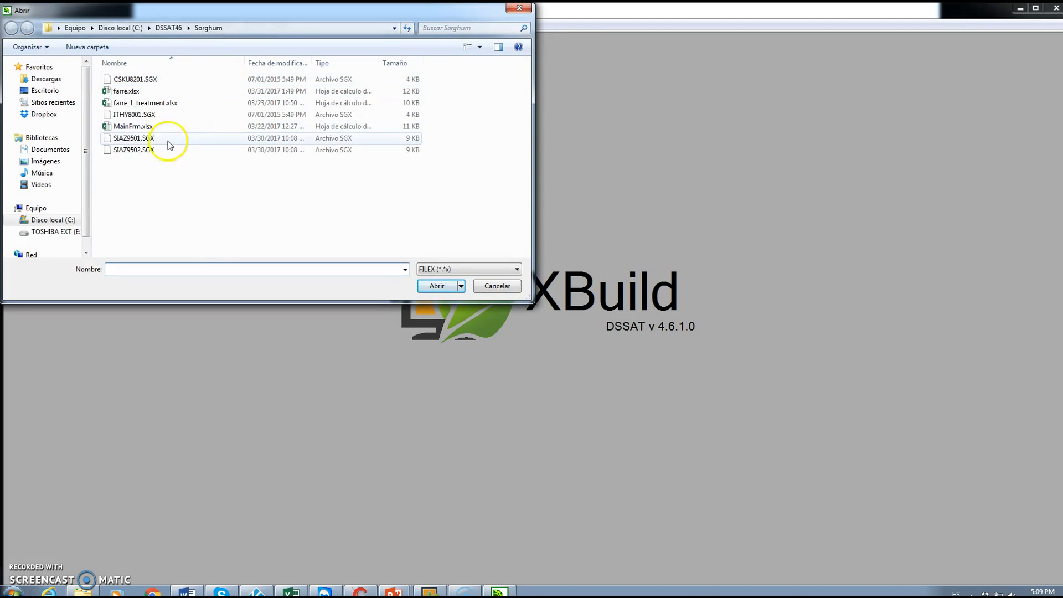
# Open the SIAZ9501.SGX sorghum experiment file and review the output settings in its simulation options.
pyautogui.doubleClick(133, 139)
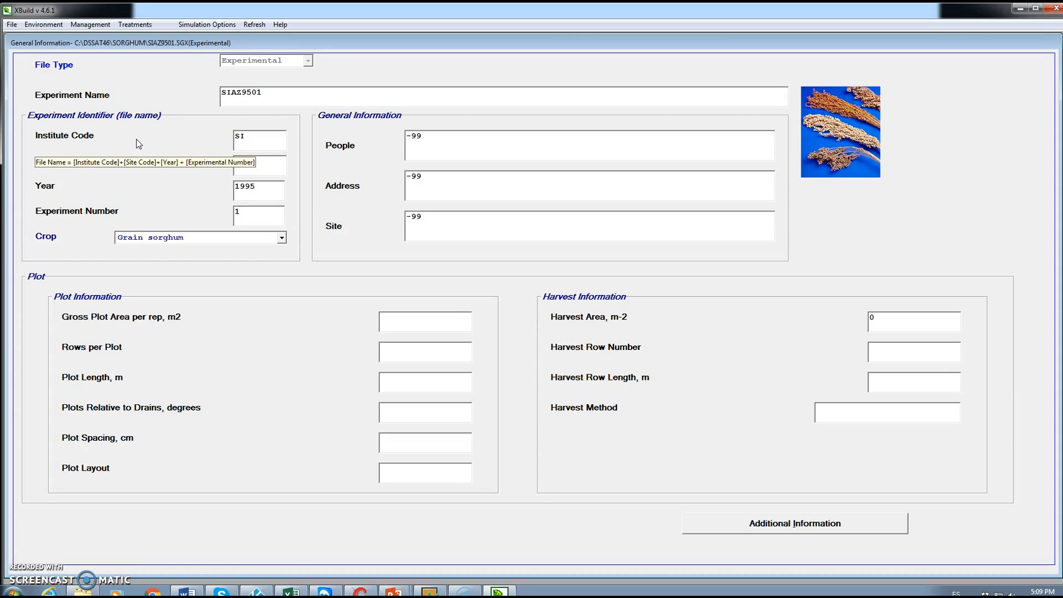
pyautogui.click(273, 95)
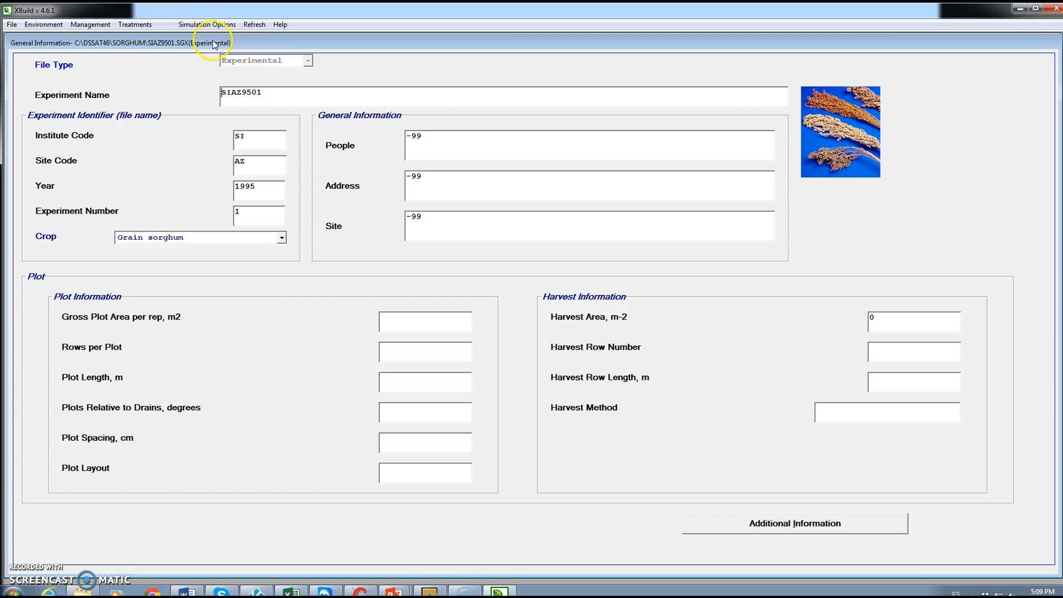
pyautogui.click(218, 23)
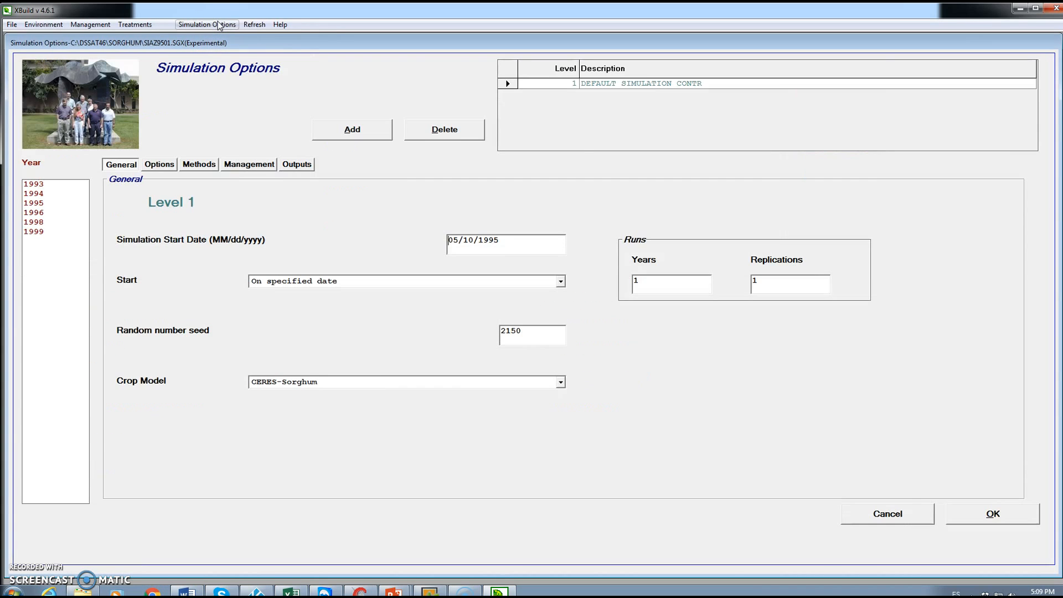
pyautogui.click(297, 164)
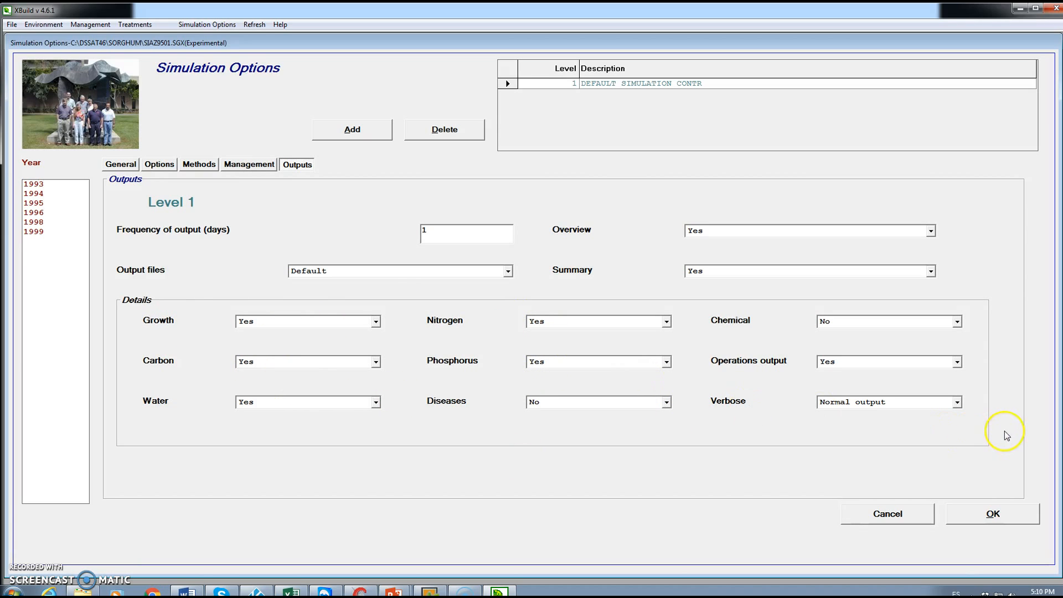
pyautogui.click(987, 516)
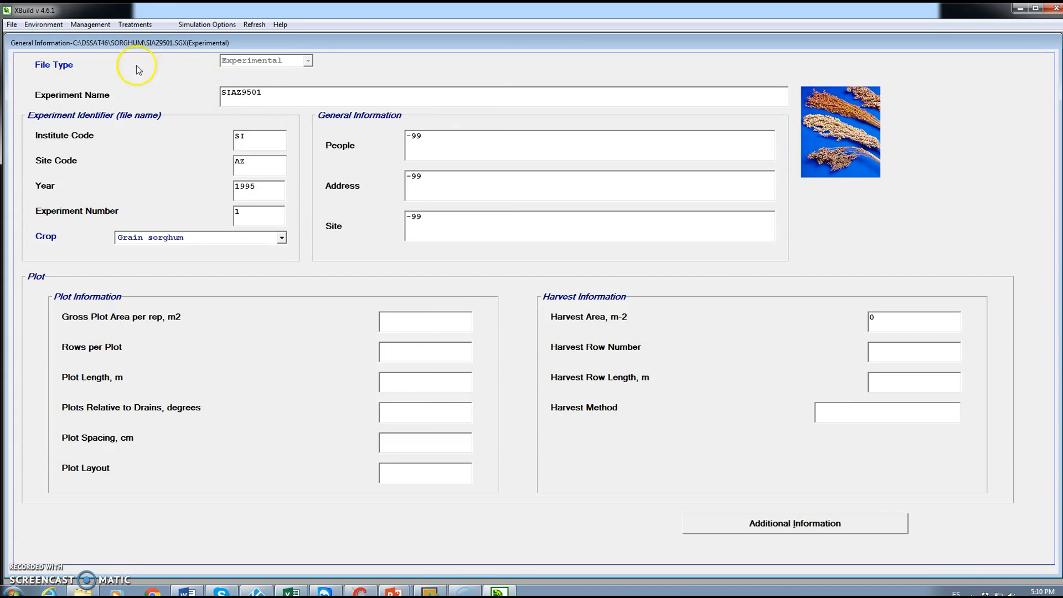
# Review the cultivar assigned to the experiment and accept it.
pyautogui.click(87, 25)
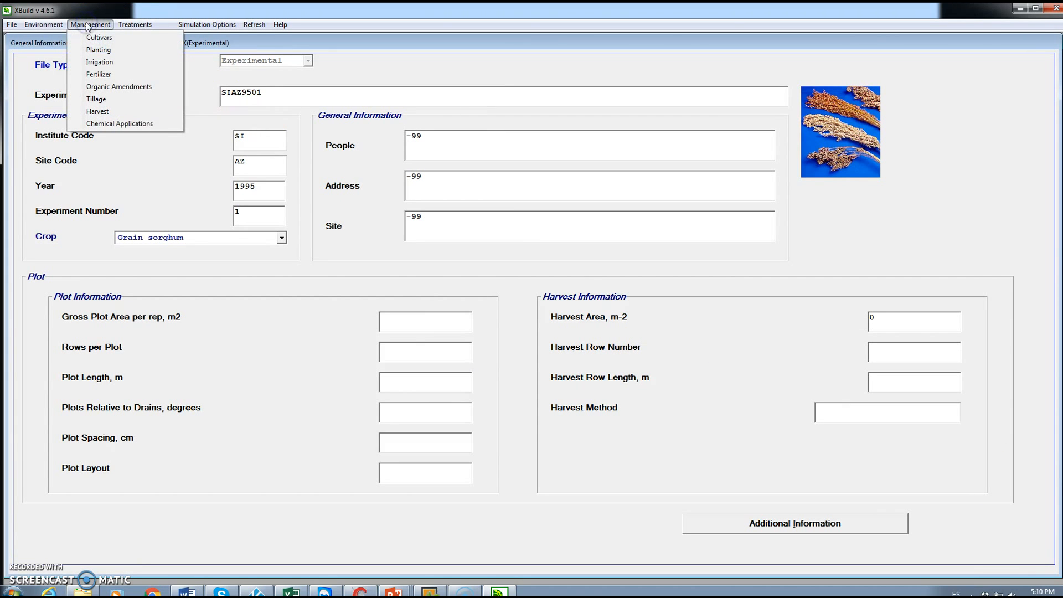
pyautogui.click(98, 38)
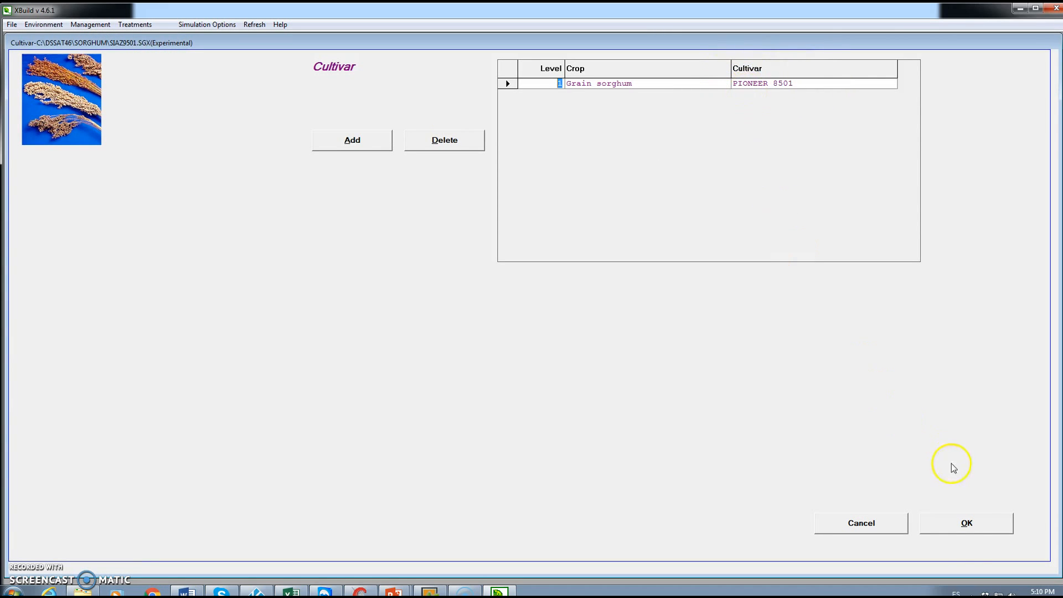
pyautogui.click(970, 523)
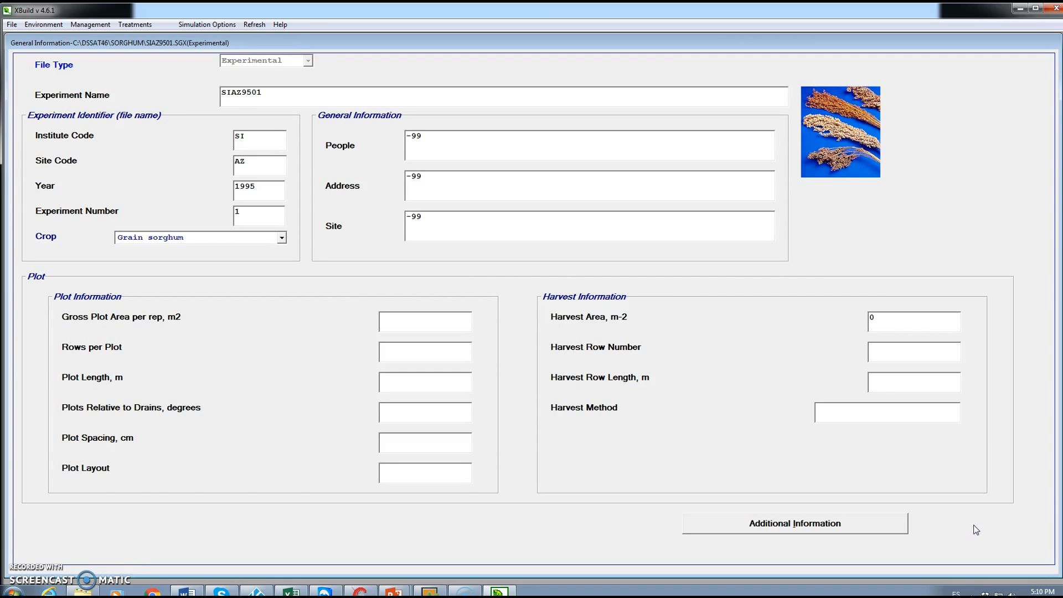
# Examine the factor levels in the treatments table and the sowing details of planting level 1.
pyautogui.click(127, 24)
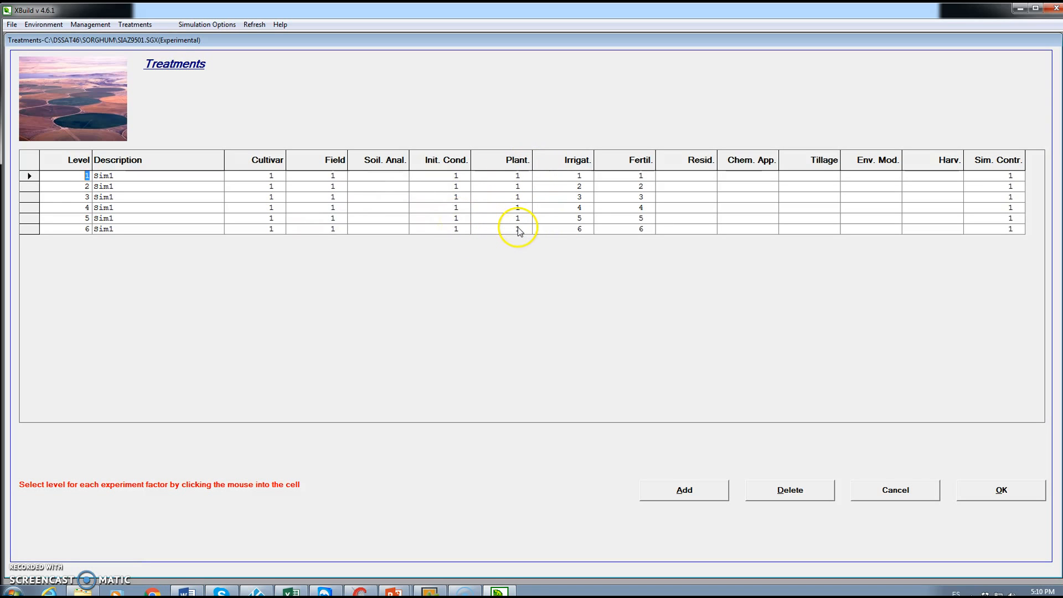
pyautogui.click(94, 25)
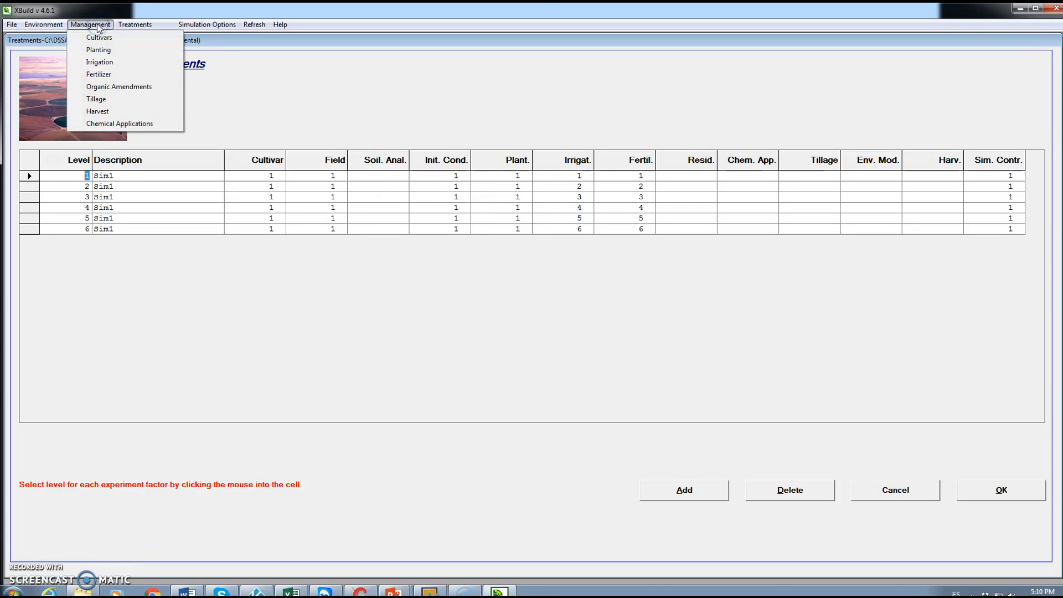
pyautogui.click(102, 50)
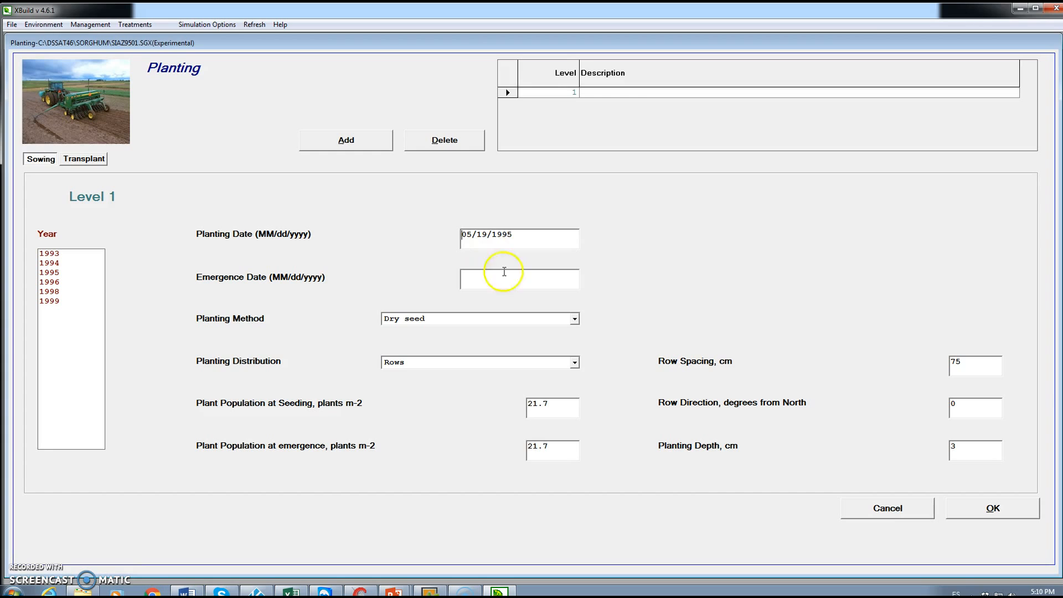
pyautogui.click(979, 364)
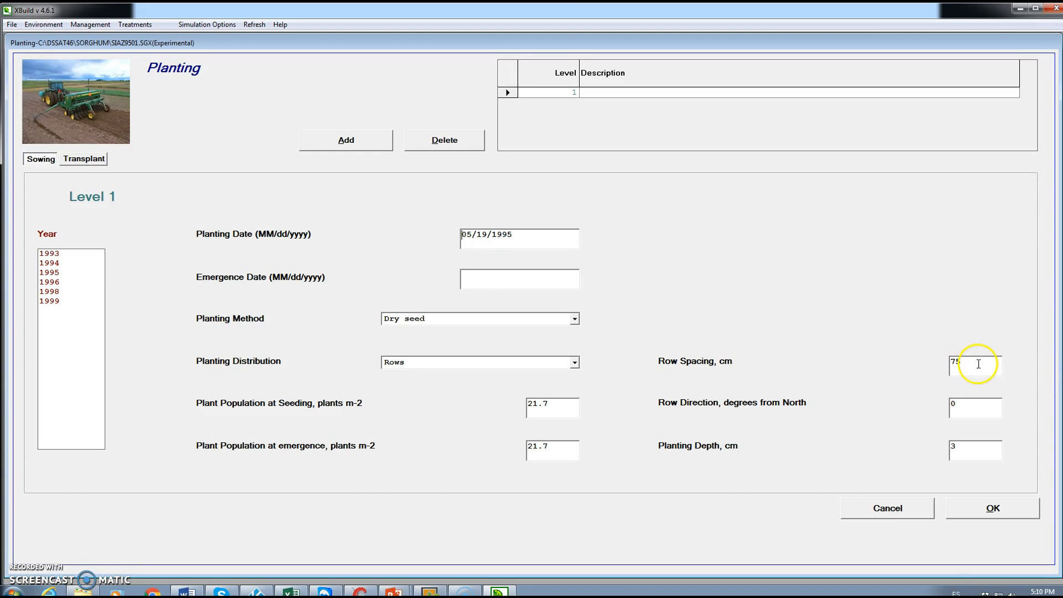
# Compare the fertilizer applications of levels 1 and 6.
pyautogui.click(83, 28)
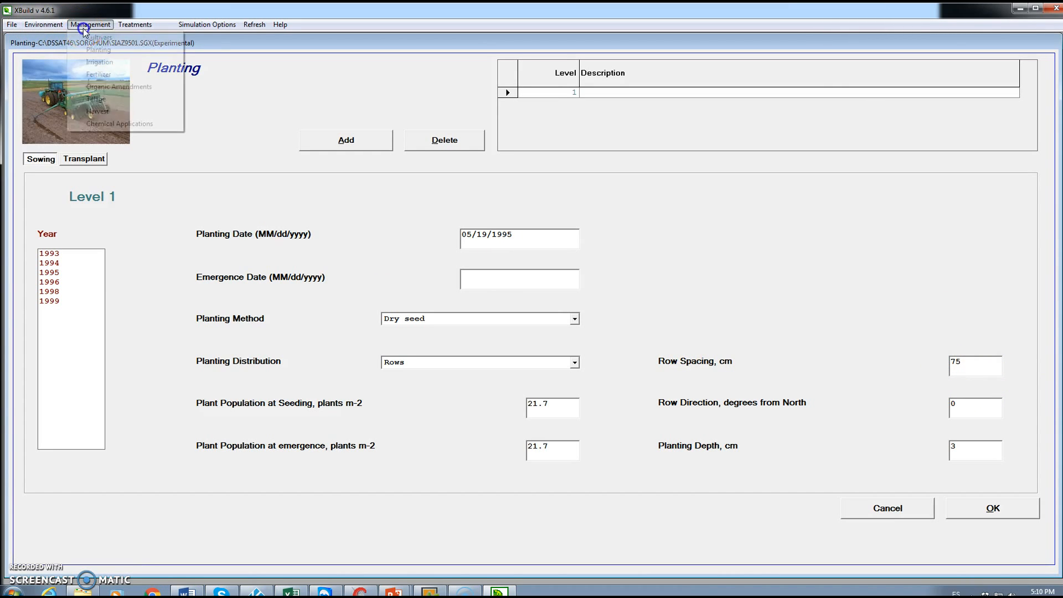
pyautogui.click(110, 73)
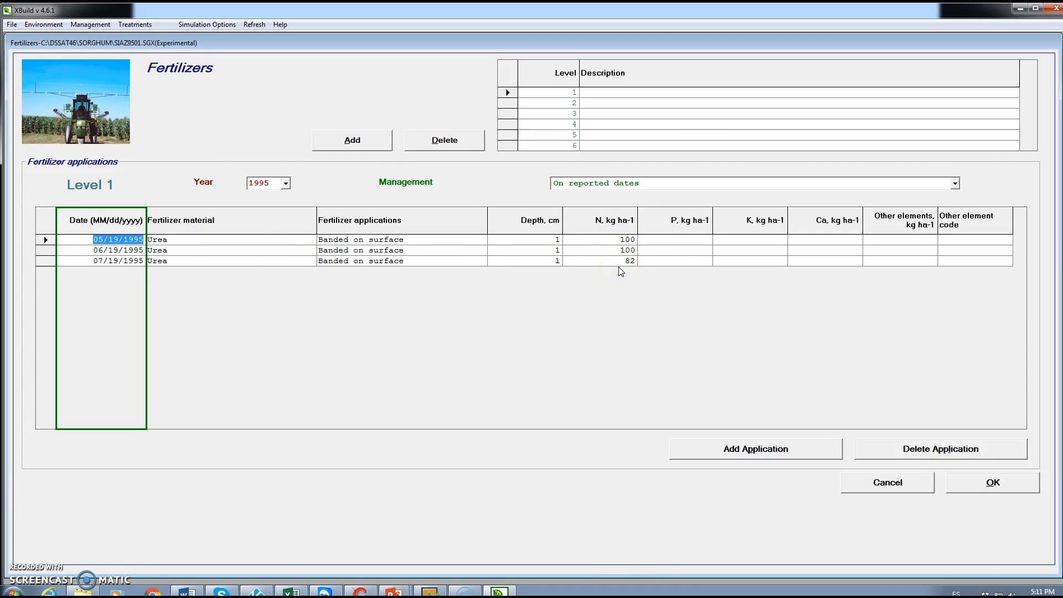
pyautogui.click(506, 148)
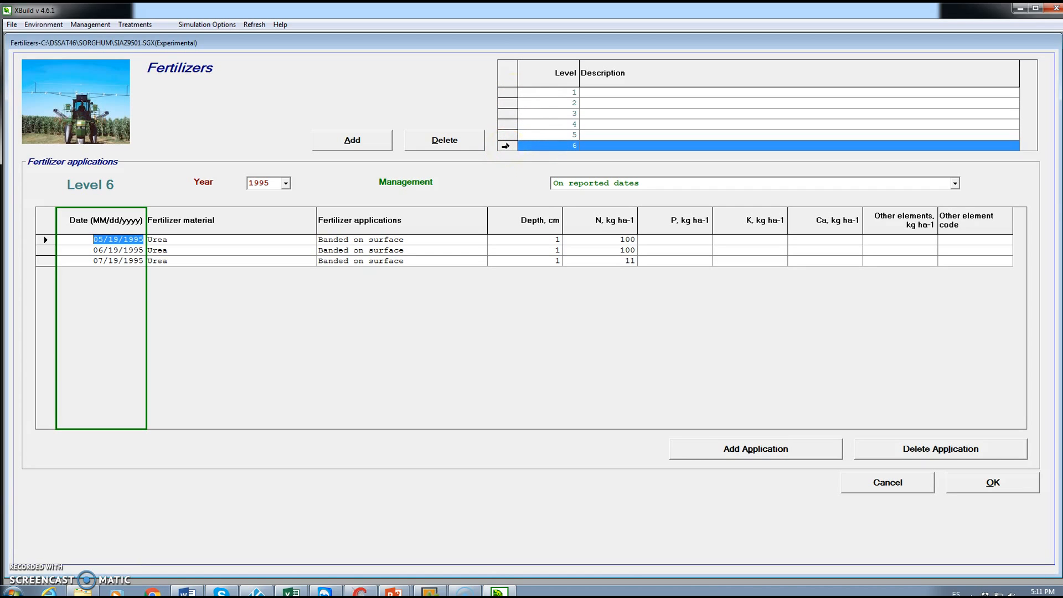
pyautogui.click(505, 92)
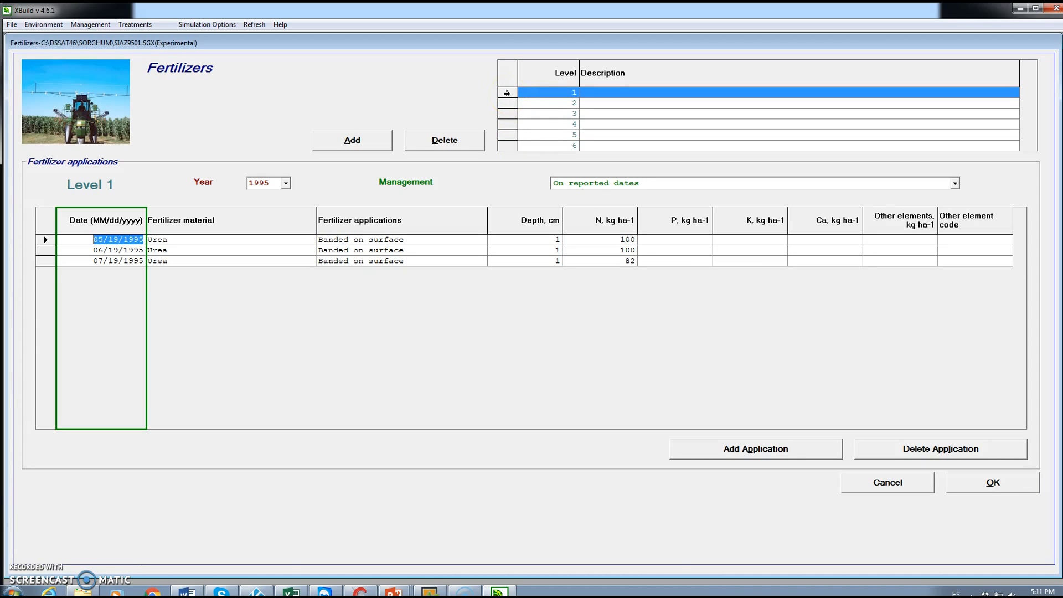
pyautogui.click(88, 25)
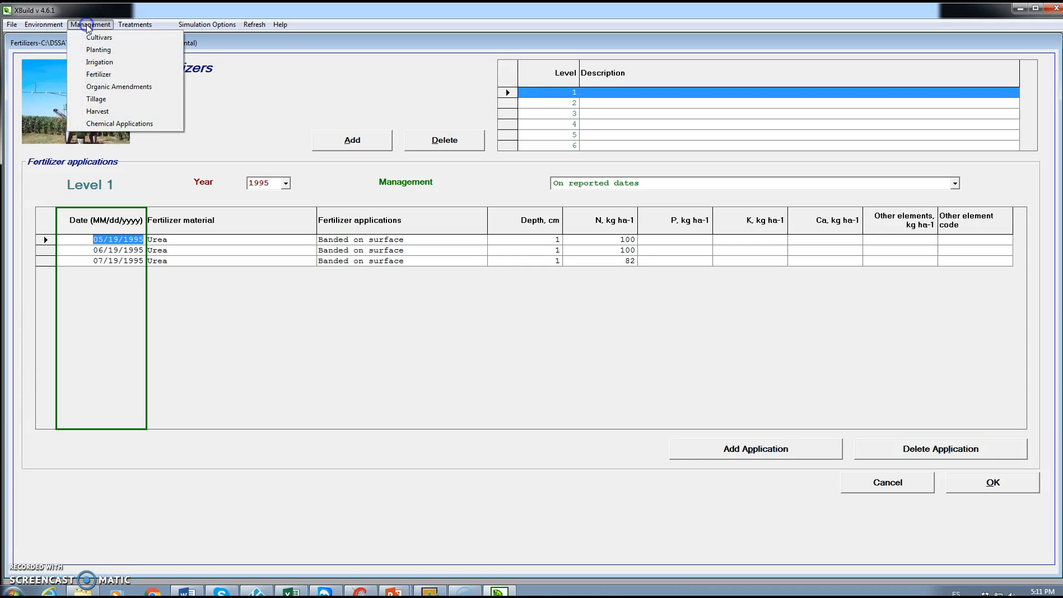
pyautogui.click(89, 26)
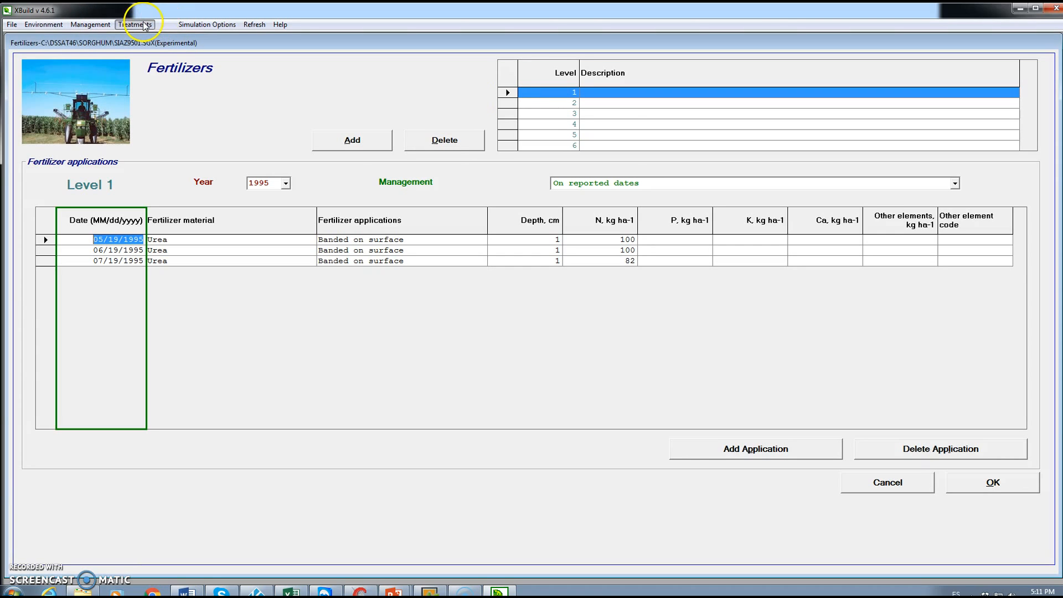
# Review the simulation options for the simulated processes and the calculation methods.
pyautogui.click(201, 26)
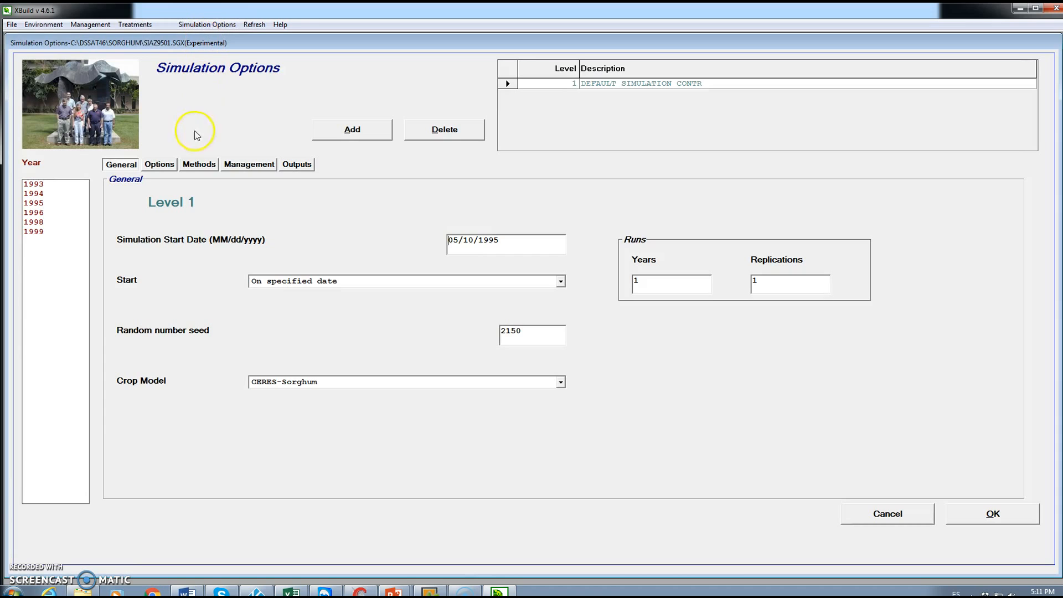
pyautogui.click(161, 165)
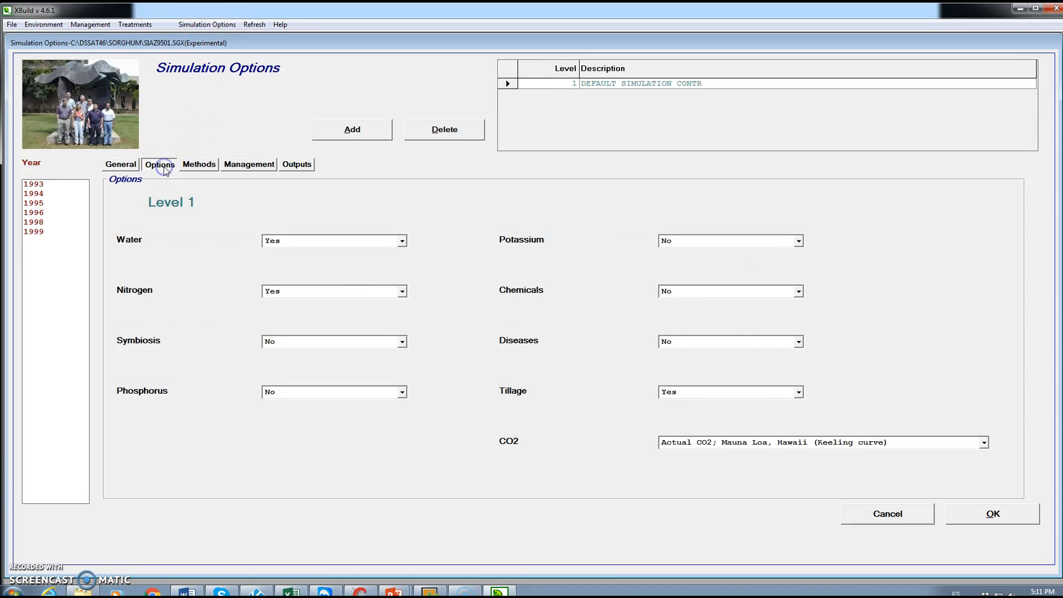
pyautogui.click(199, 165)
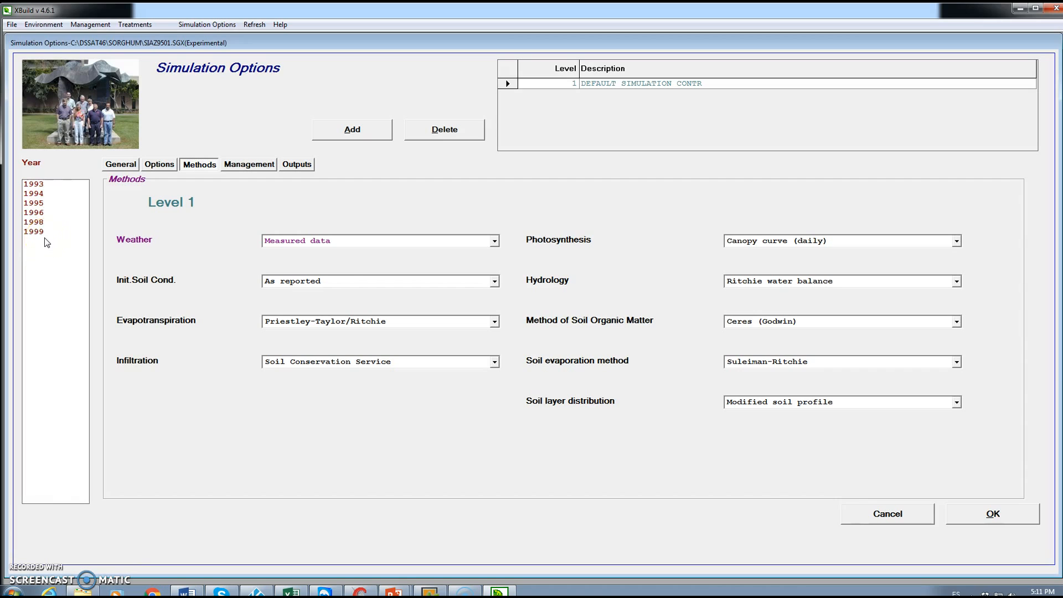
# Check the irrigation levels in the treatments table and compare the irrigation schedules of levels 1 and 6.
pyautogui.click(136, 25)
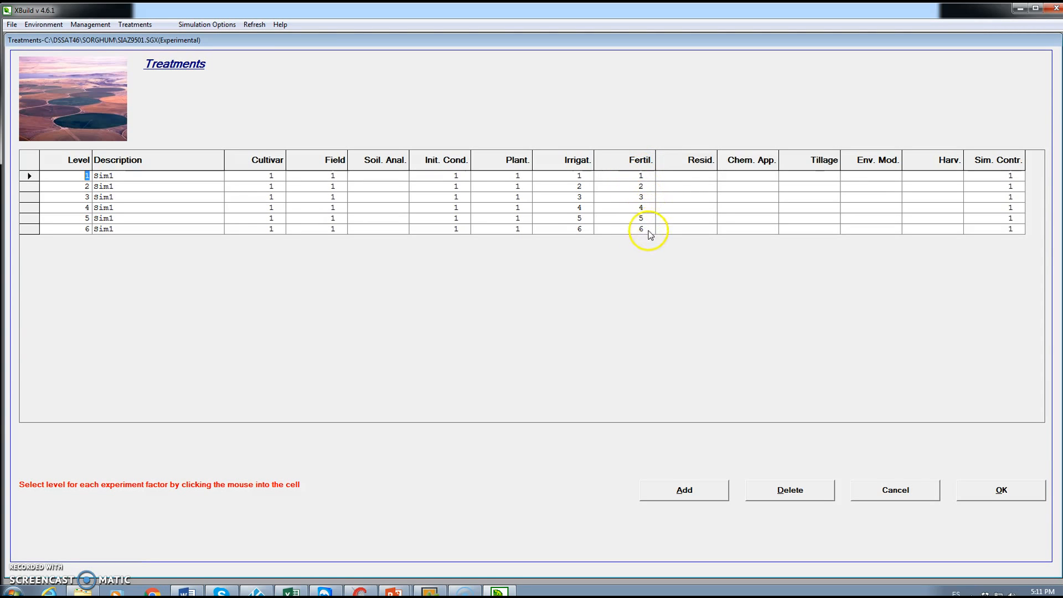
pyautogui.click(89, 26)
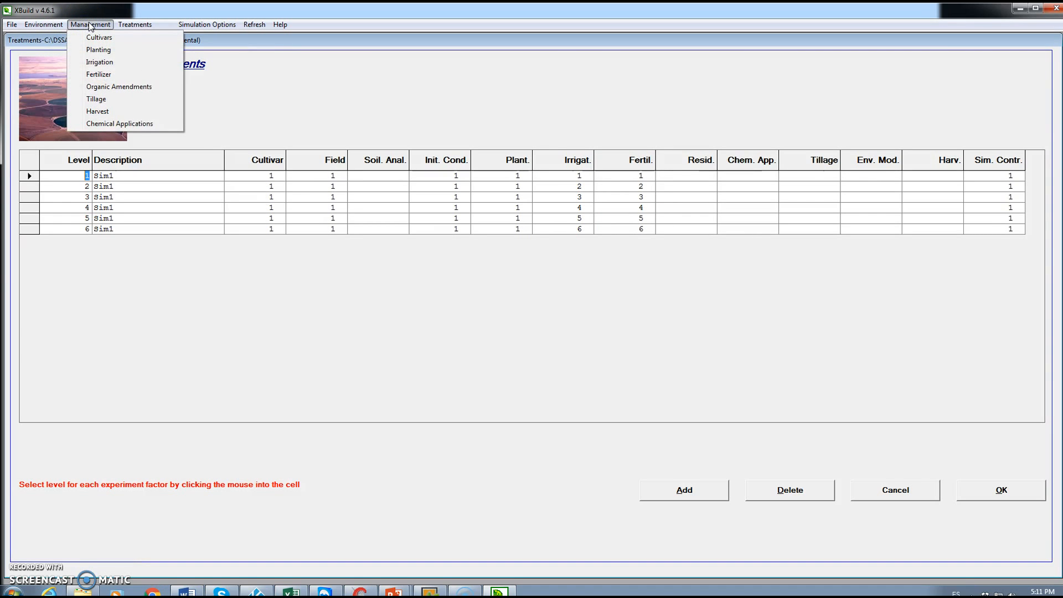
pyautogui.click(106, 62)
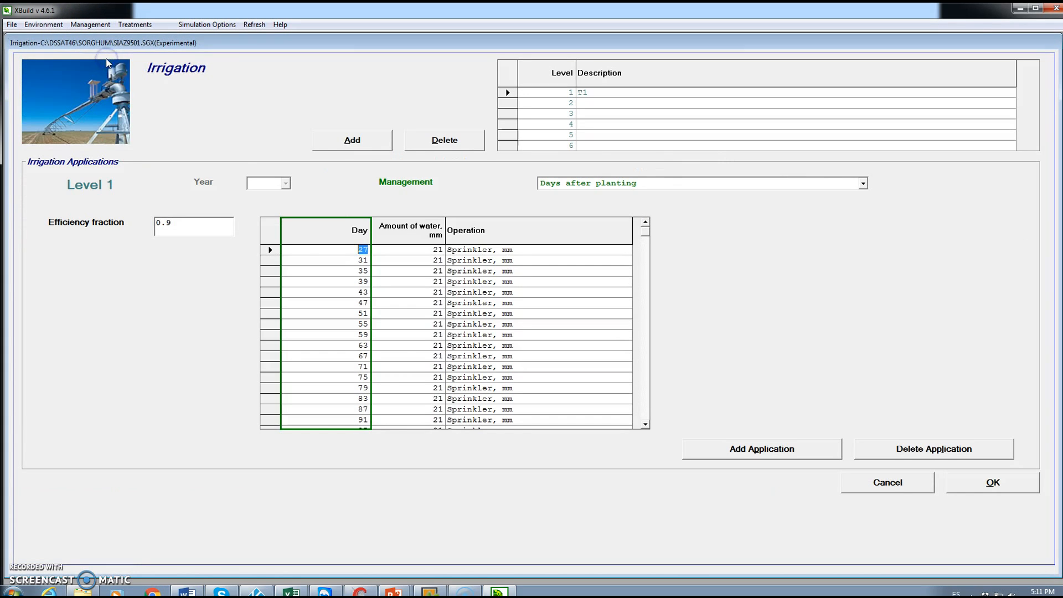
pyautogui.click(646, 408)
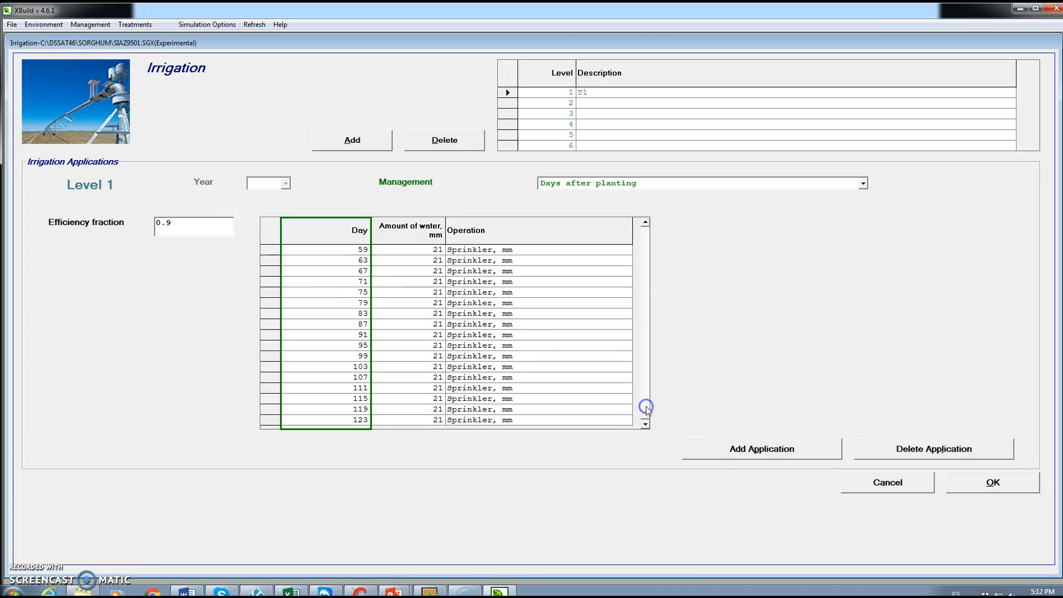
pyautogui.moveTo(647, 412); pyautogui.dragTo(630, 227)
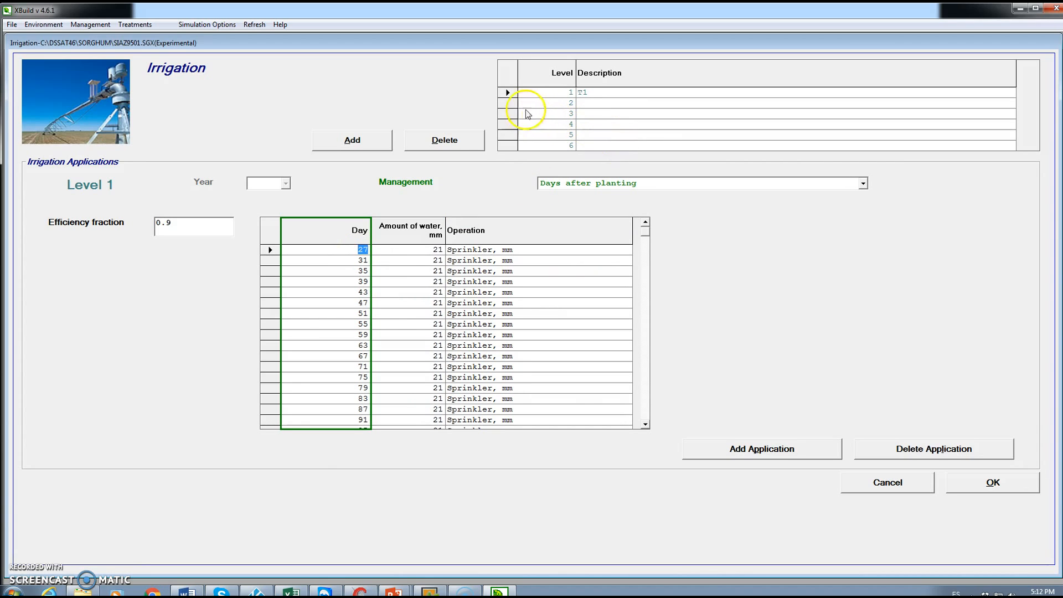
pyautogui.click(503, 146)
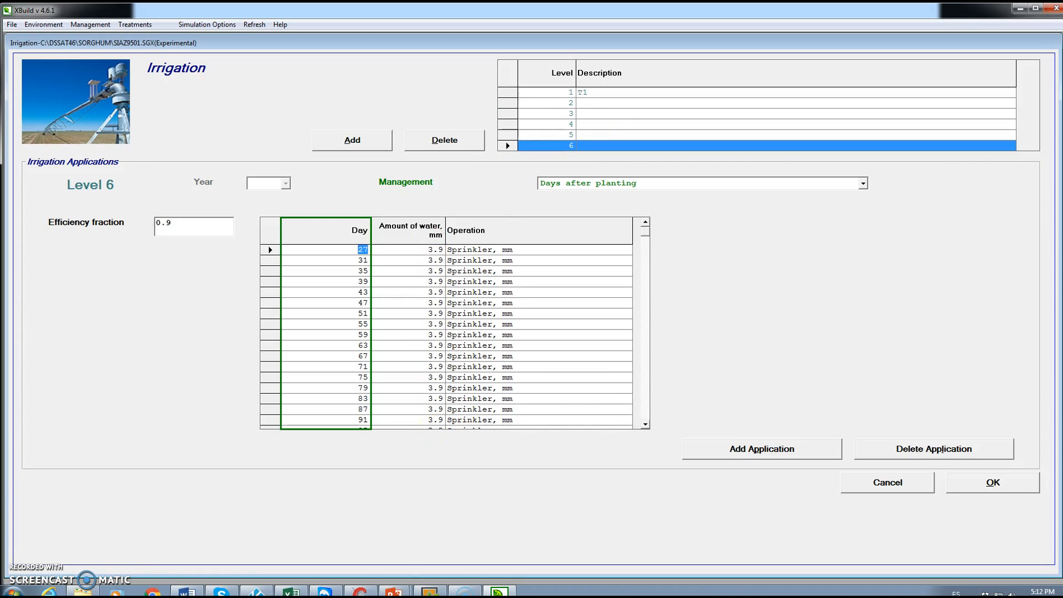
pyautogui.click(989, 482)
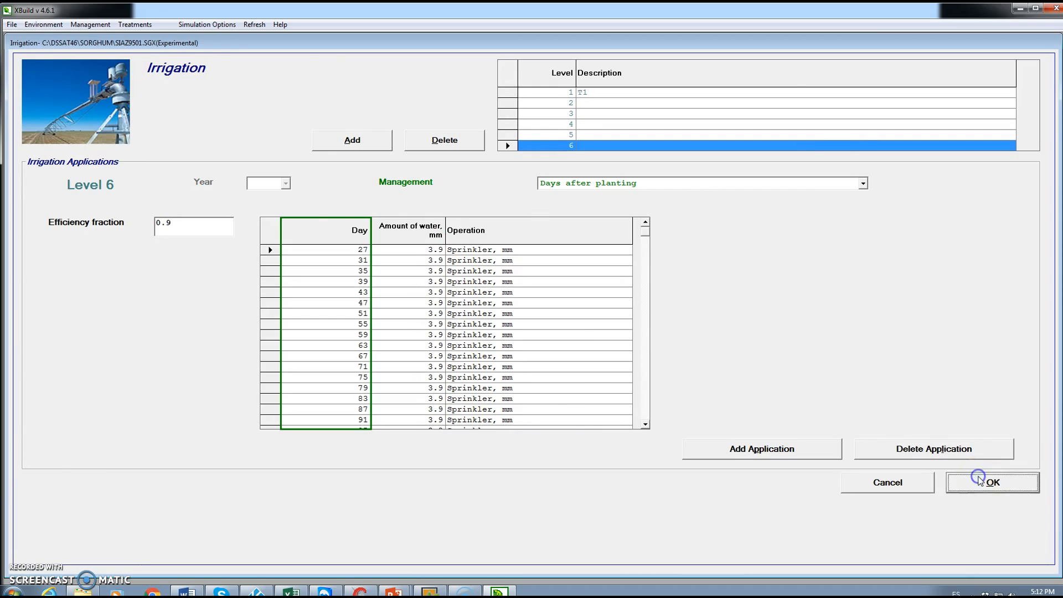
# Save the experiment with Save As and exit XBuild.
pyautogui.click(12, 25)
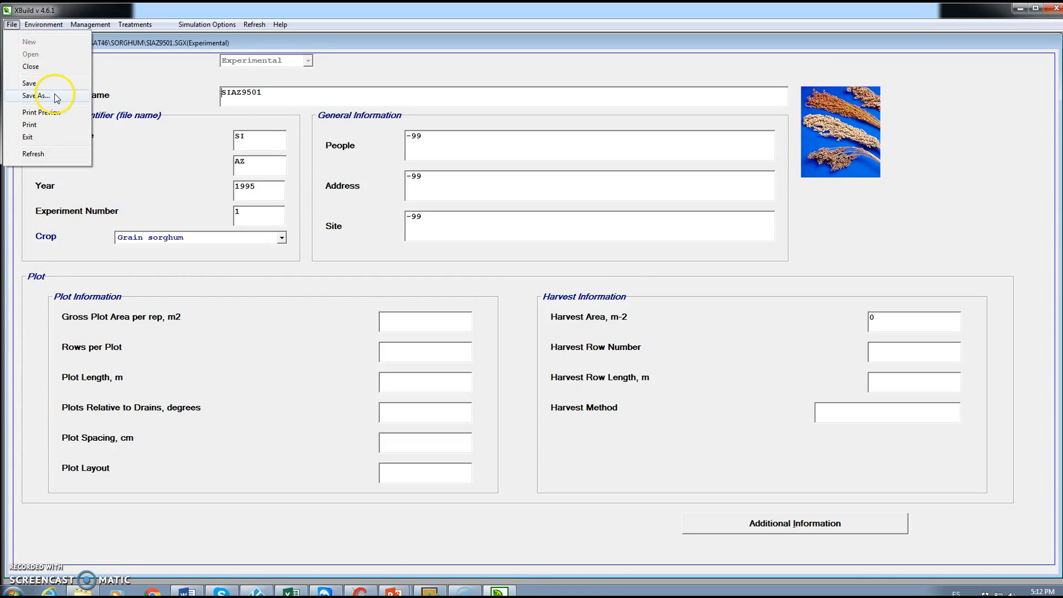
pyautogui.click(36, 96)
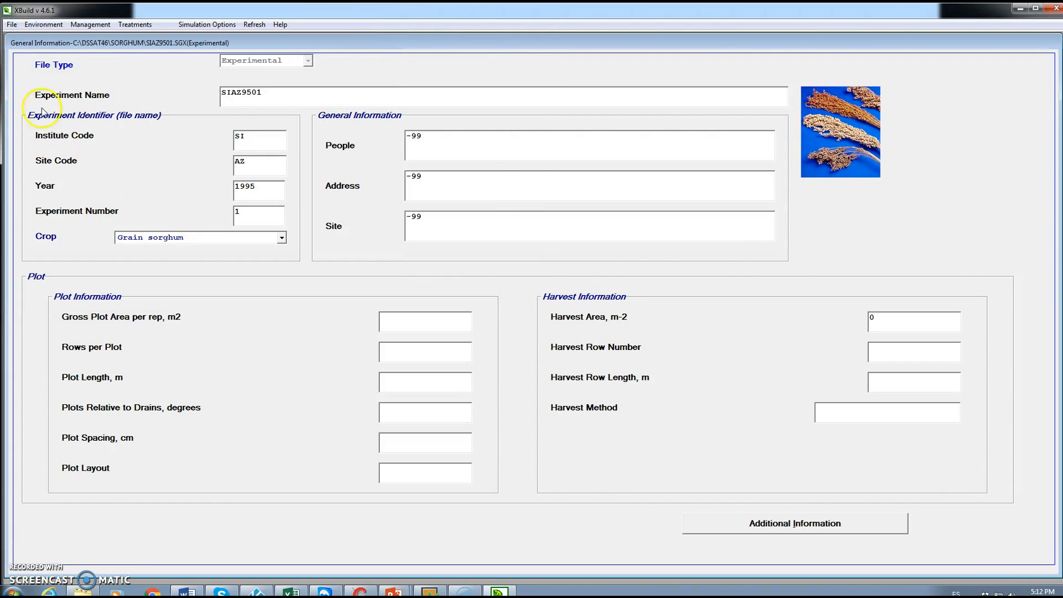
pyautogui.click(8, 24)
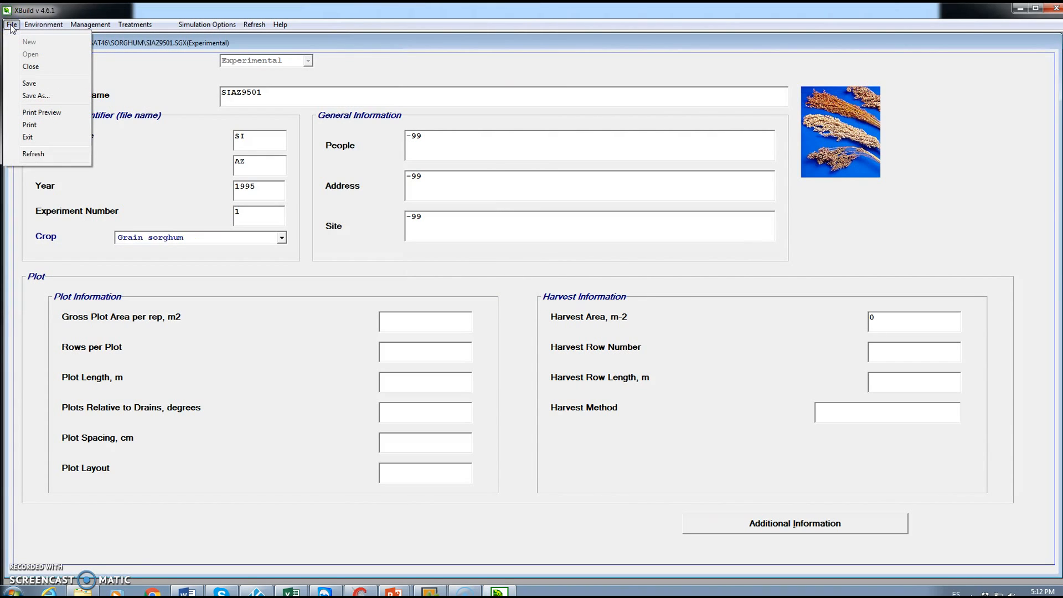
pyautogui.click(37, 138)
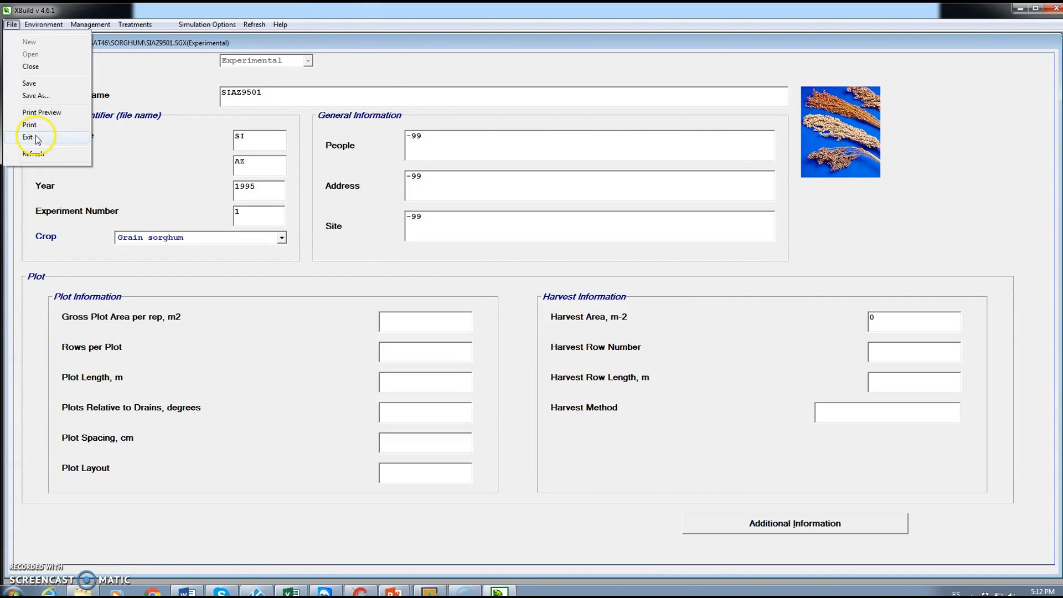
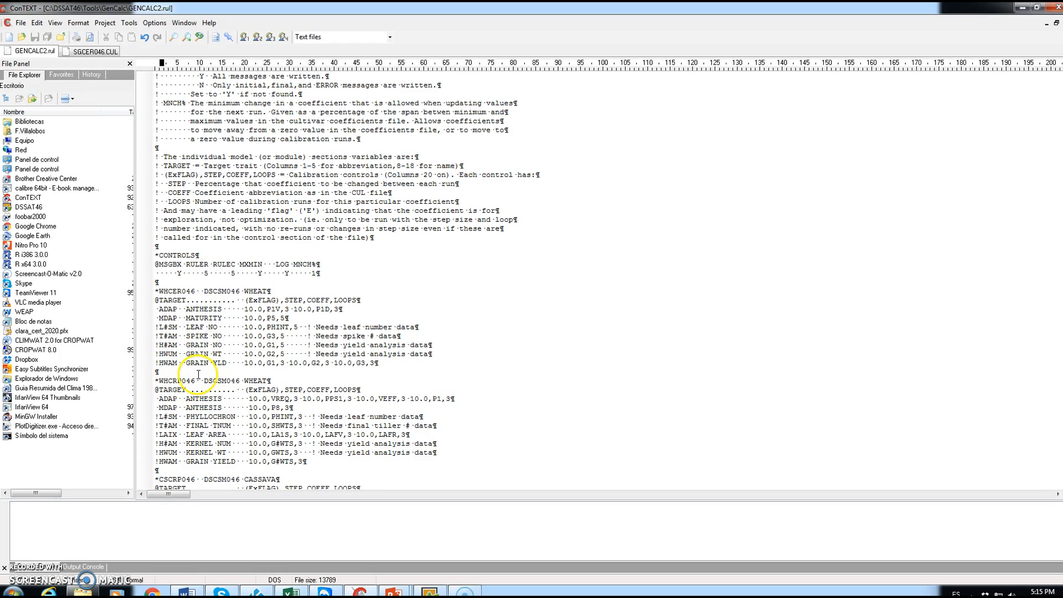
# Locate the SGCER046 sorghum section in the GENCALC2.rul rules file and save the file.
pyautogui.scroll(-12, 434, 435)
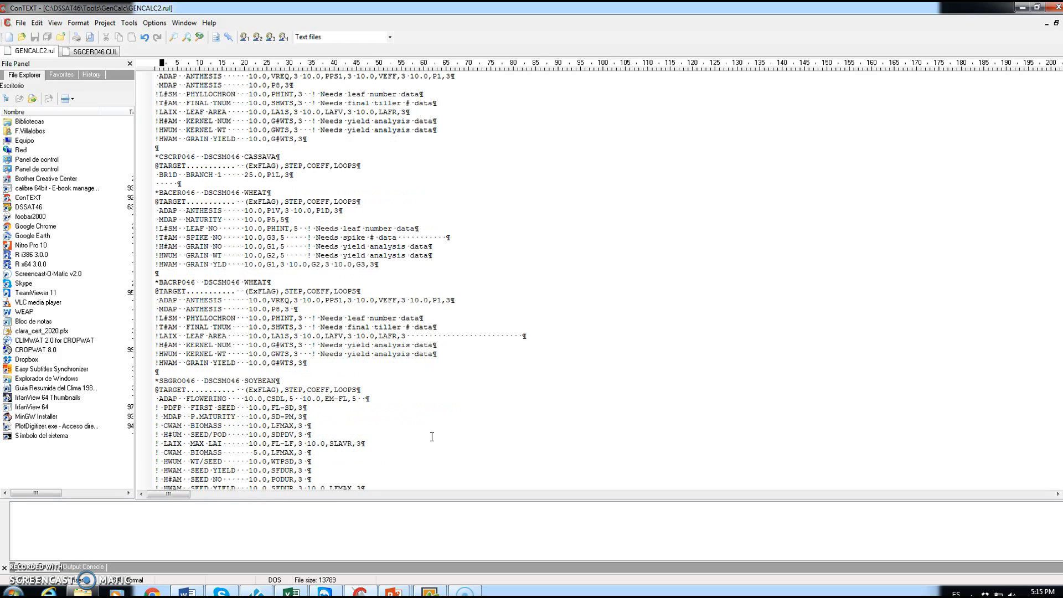
pyautogui.scroll(-4, 432, 437)
pyautogui.scroll(-12, 433, 437)
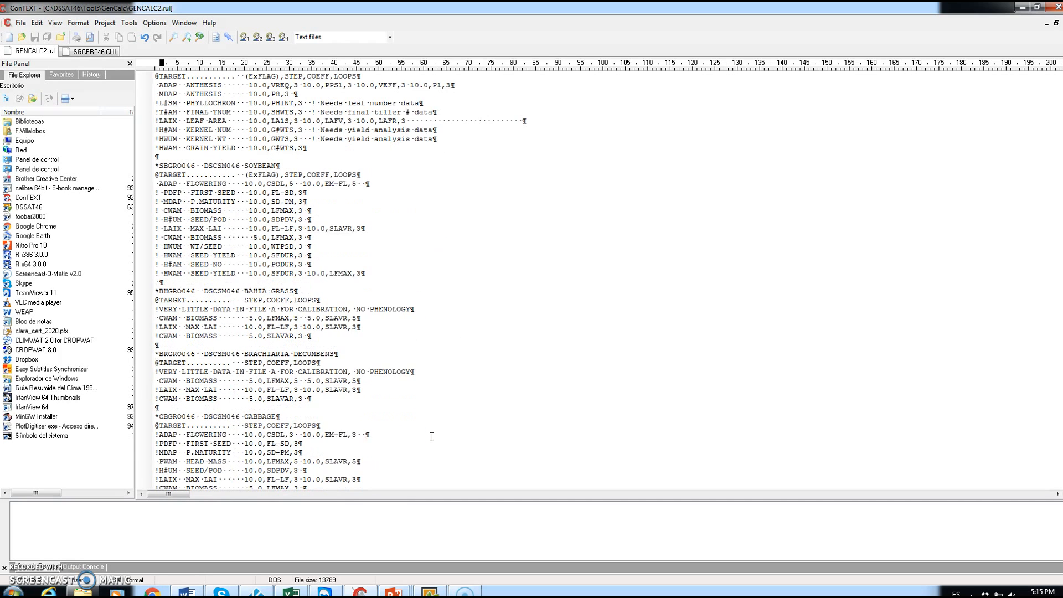
pyautogui.scroll(-18, 432, 437)
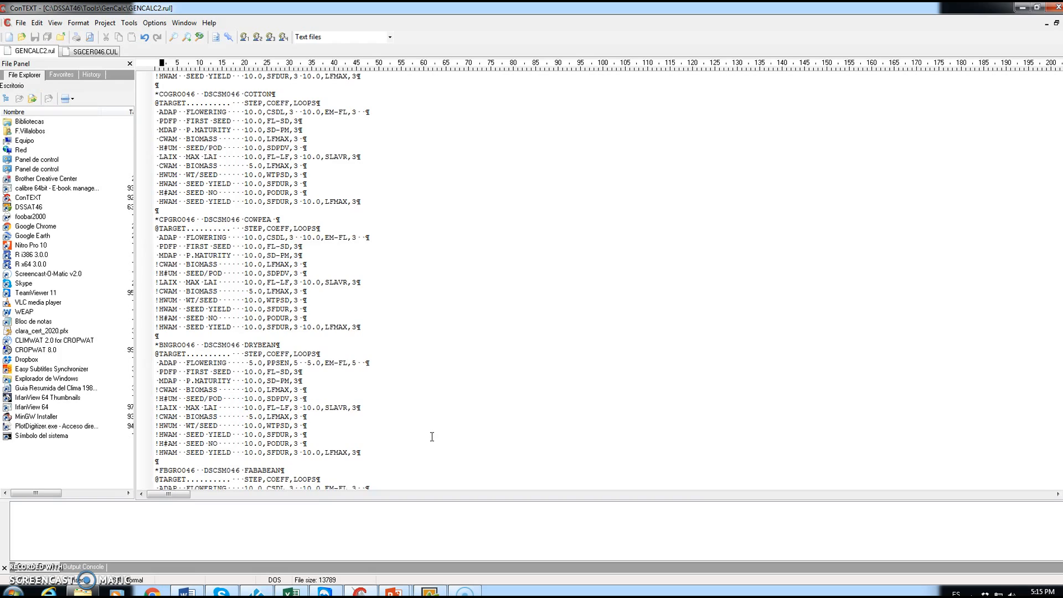
pyautogui.scroll(-20, 432, 437)
pyautogui.scroll(-17, 432, 437)
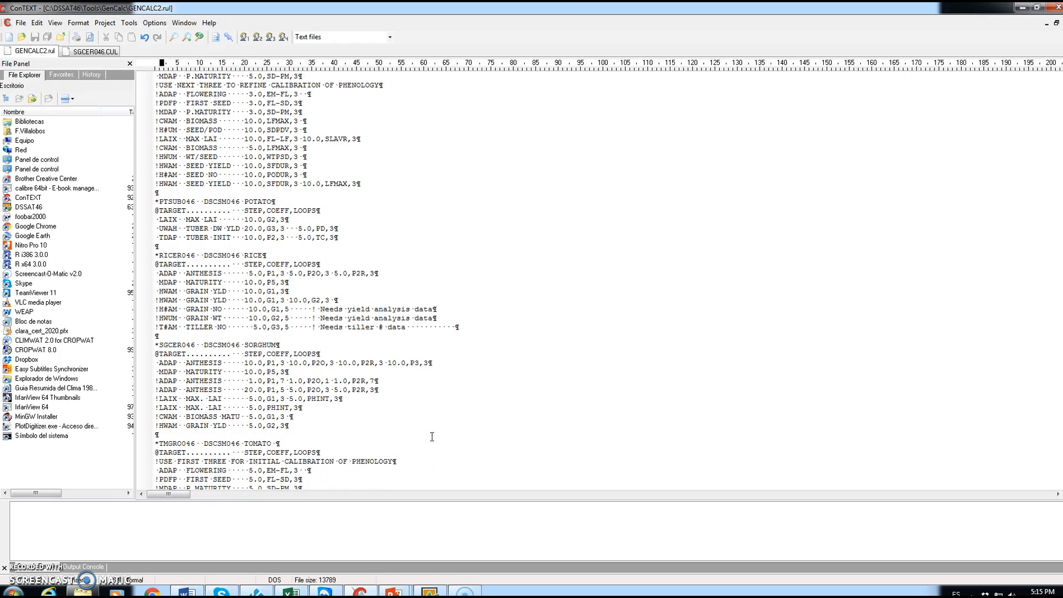
pyautogui.scroll(-4, 432, 437)
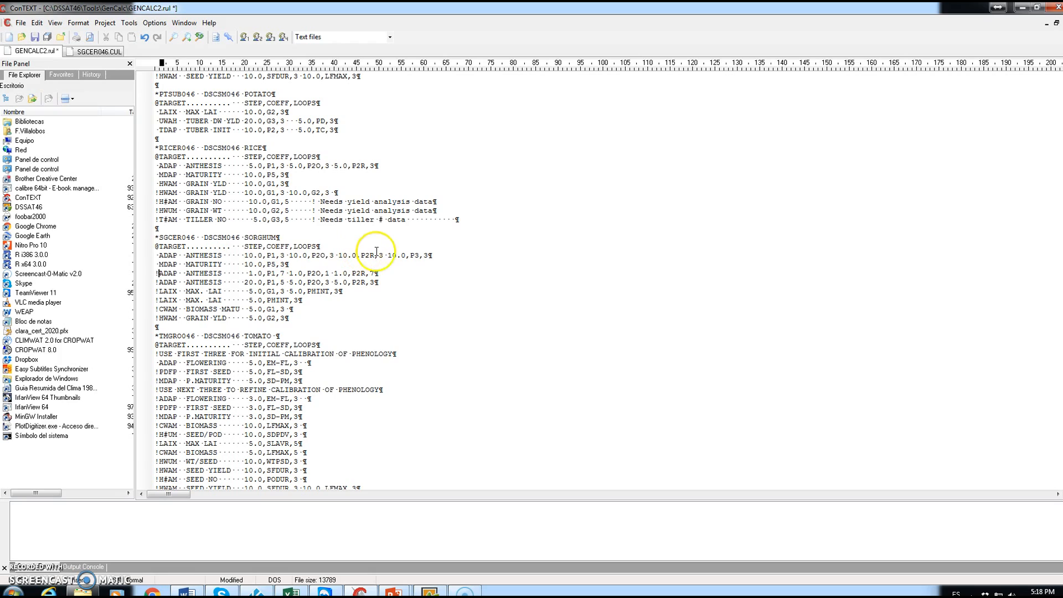
pyautogui.click(36, 36)
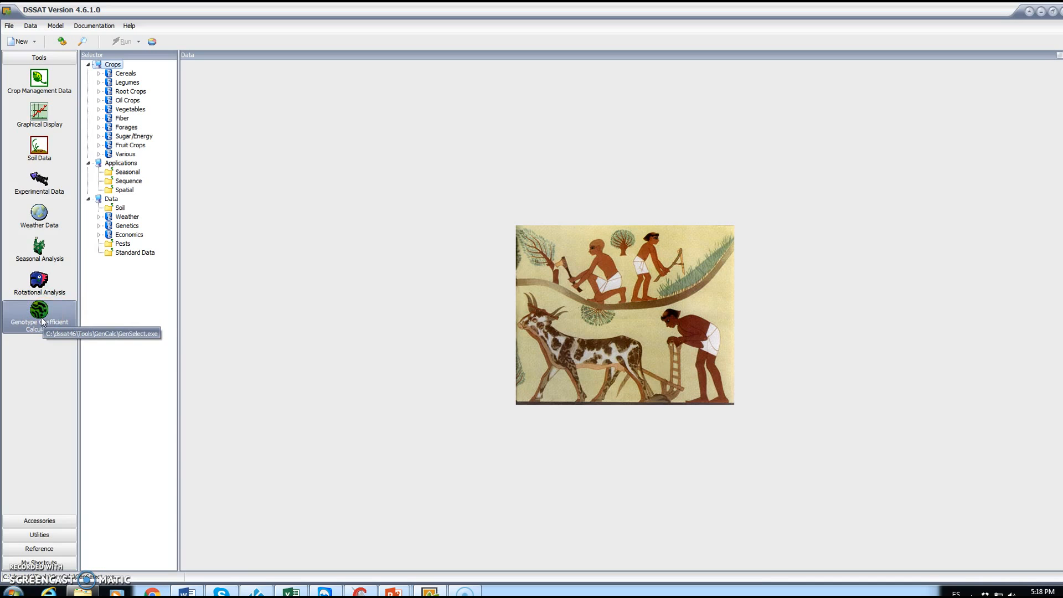
# Switch to DSSAT, launch the Genotype Coefficient Calculator and start GenSelect, accepting the documentation notice.
pyautogui.click(41, 317)
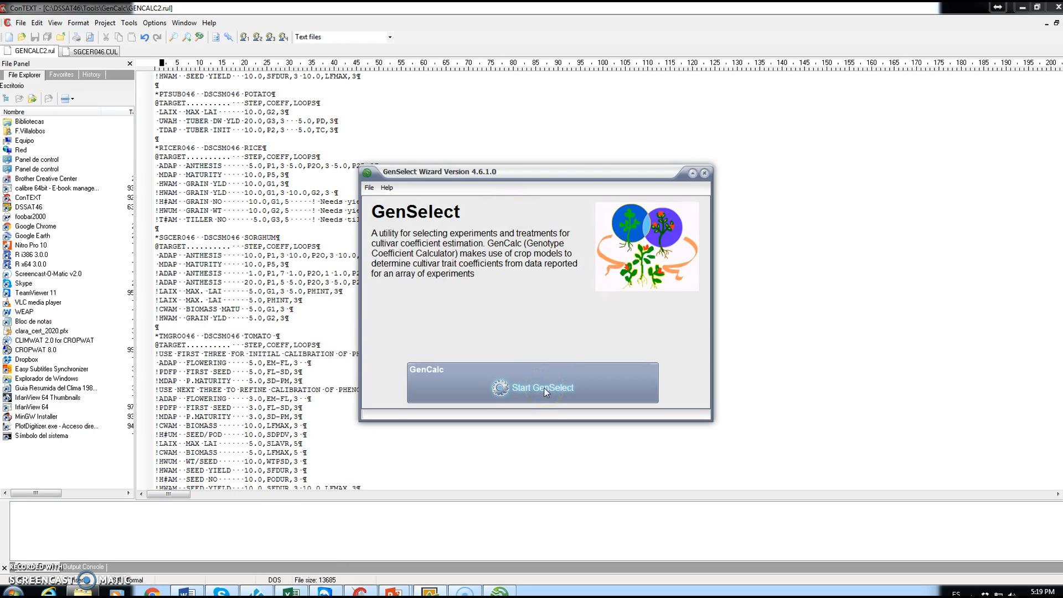
pyautogui.click(546, 391)
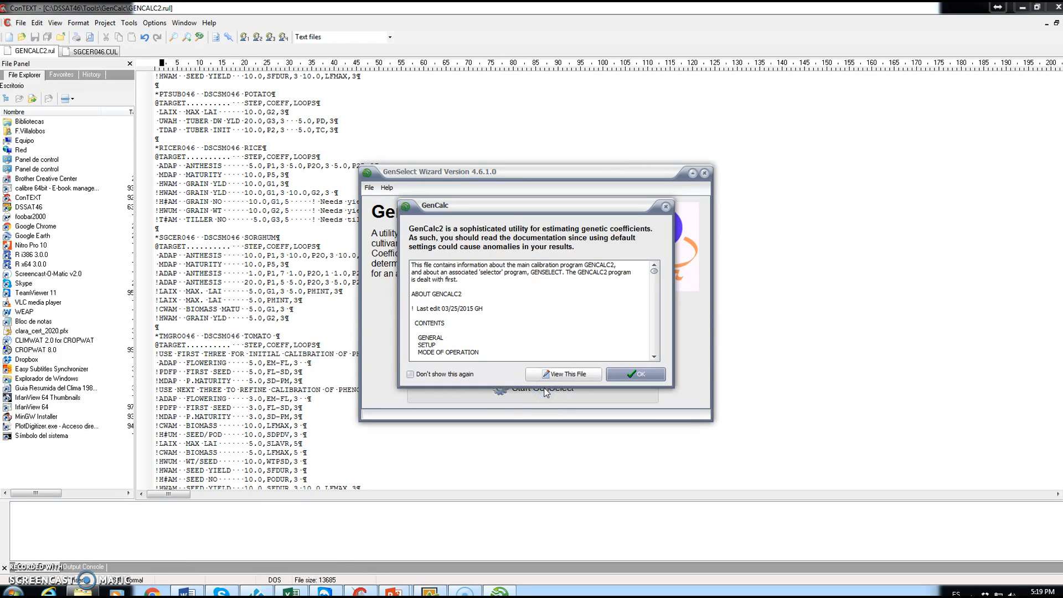
pyautogui.click(634, 375)
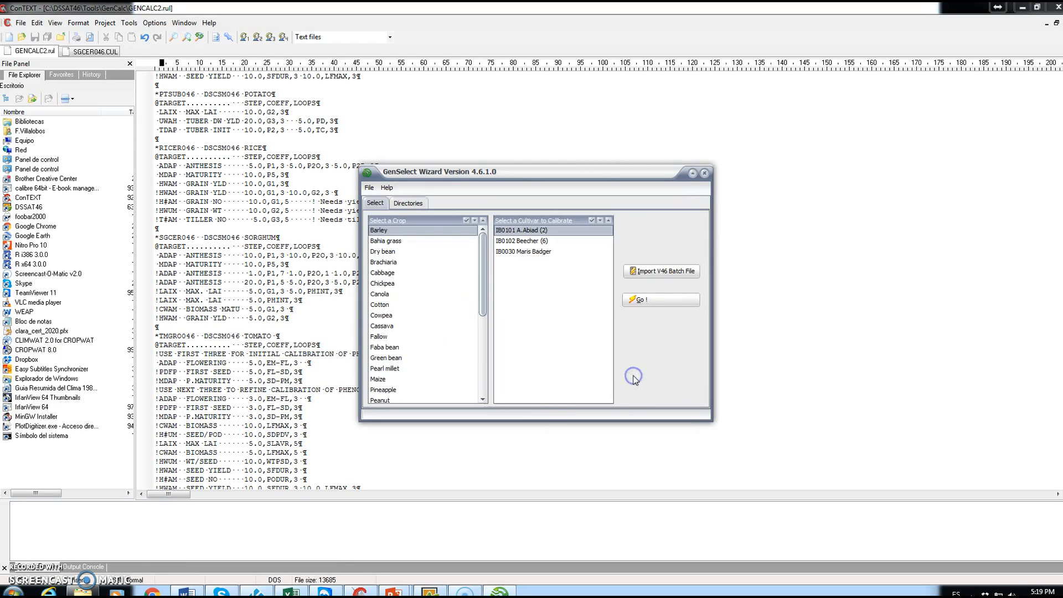
# Choose grain sorghum as the crop and IB0056 PIONEER 8501 as the cultivar to calibrate, and proceed to the treatment selection.
pyautogui.click(482, 386)
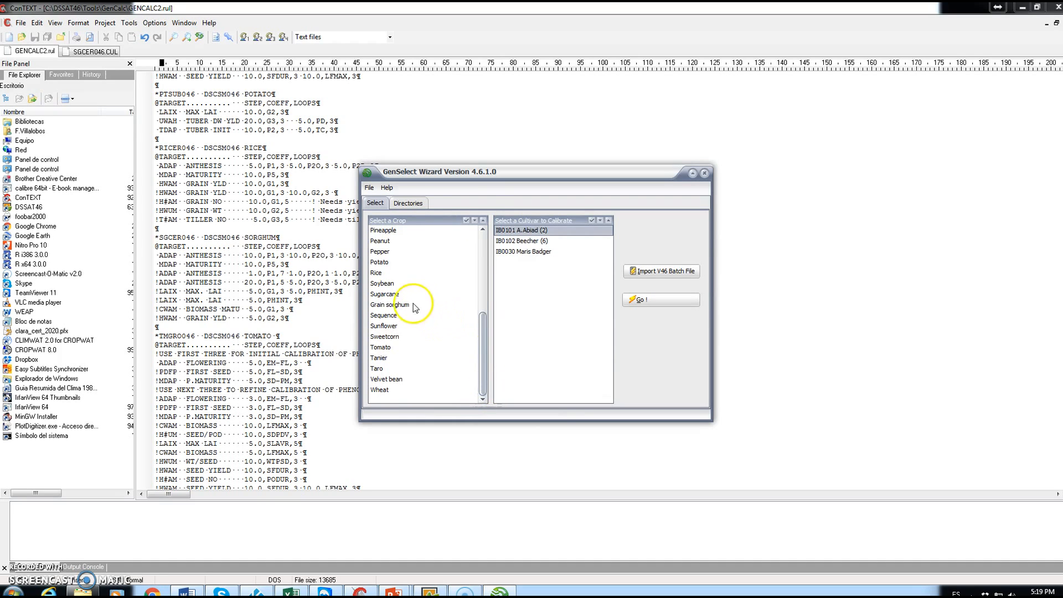
pyautogui.click(406, 306)
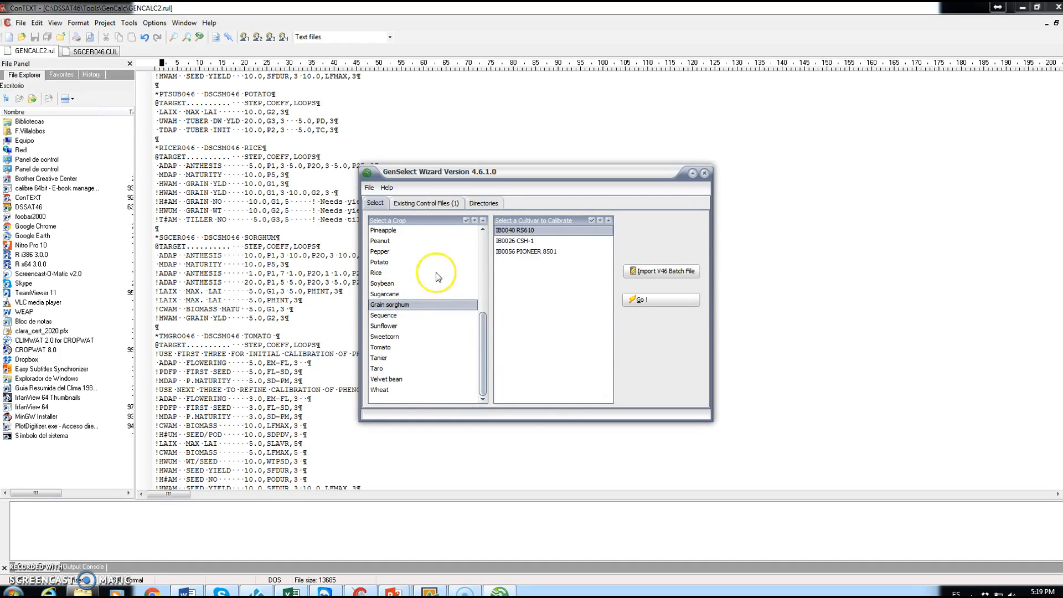
pyautogui.click(533, 253)
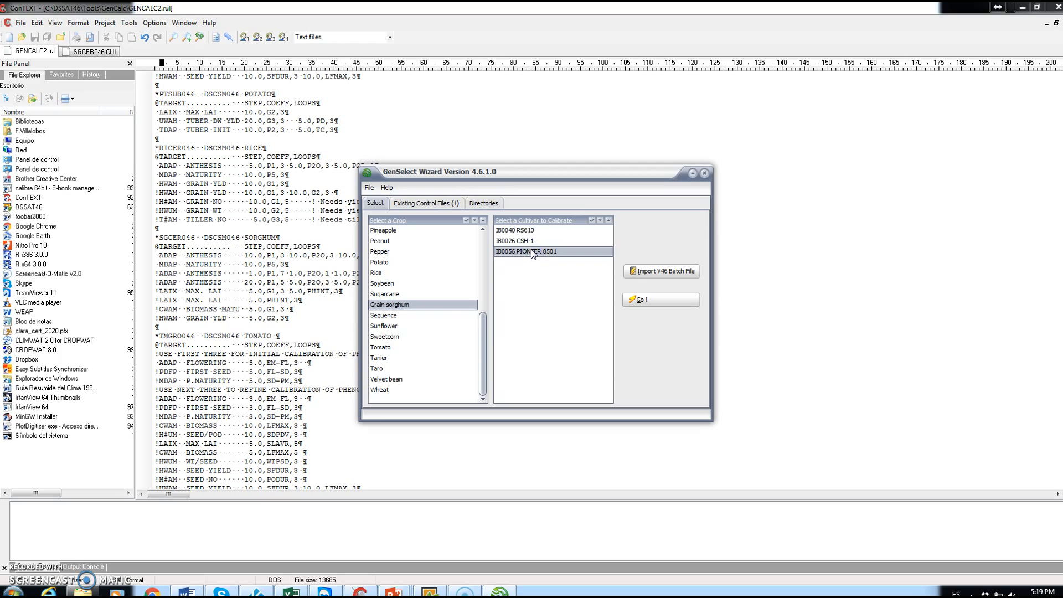
pyautogui.click(643, 300)
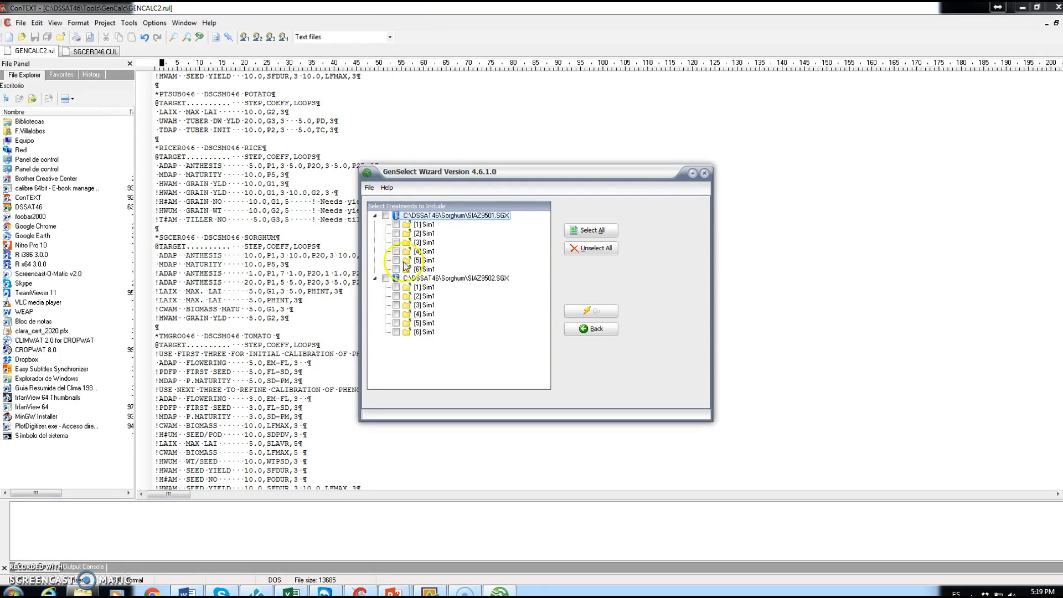
# Include only treatment 1 of the SIAZ9501.SGX experiment in the calibration.
pyautogui.click(386, 216)
pyautogui.click(397, 225)
pyautogui.click(385, 215)
pyautogui.click(396, 225)
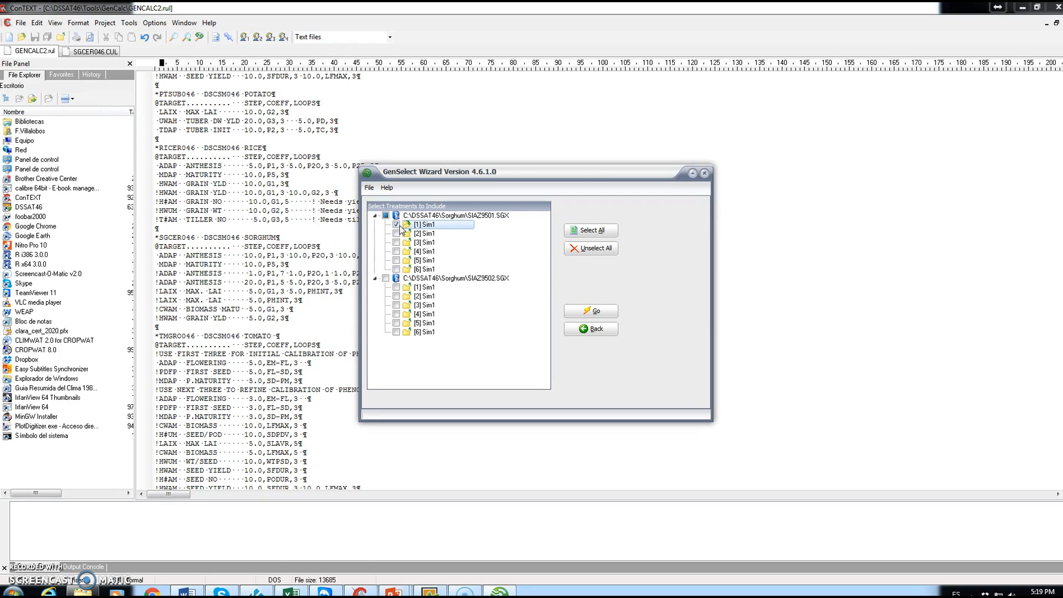
# Proceed with the selected treatment and save the GenCalc batch file as PIONEER_8501 in the GCWork folder.
pyautogui.click(590, 311)
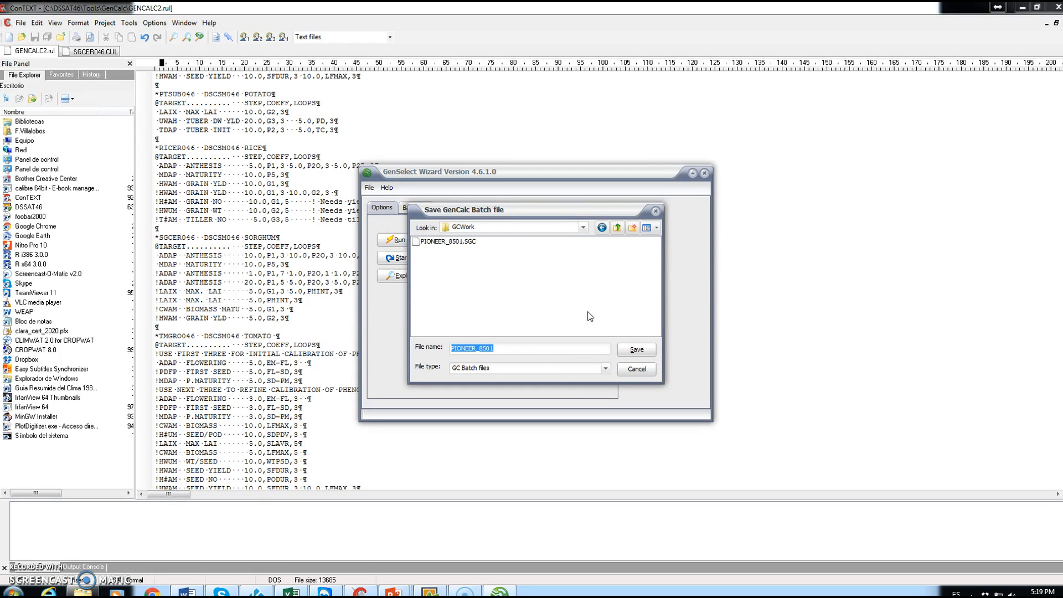
pyautogui.click(529, 368)
pyautogui.click(637, 349)
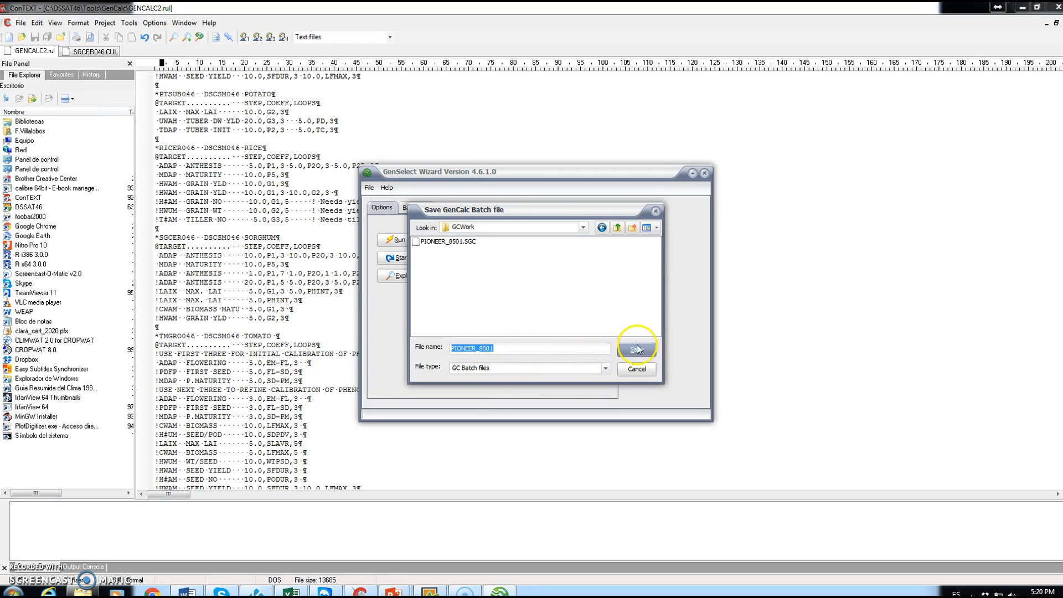
pyautogui.click(514, 313)
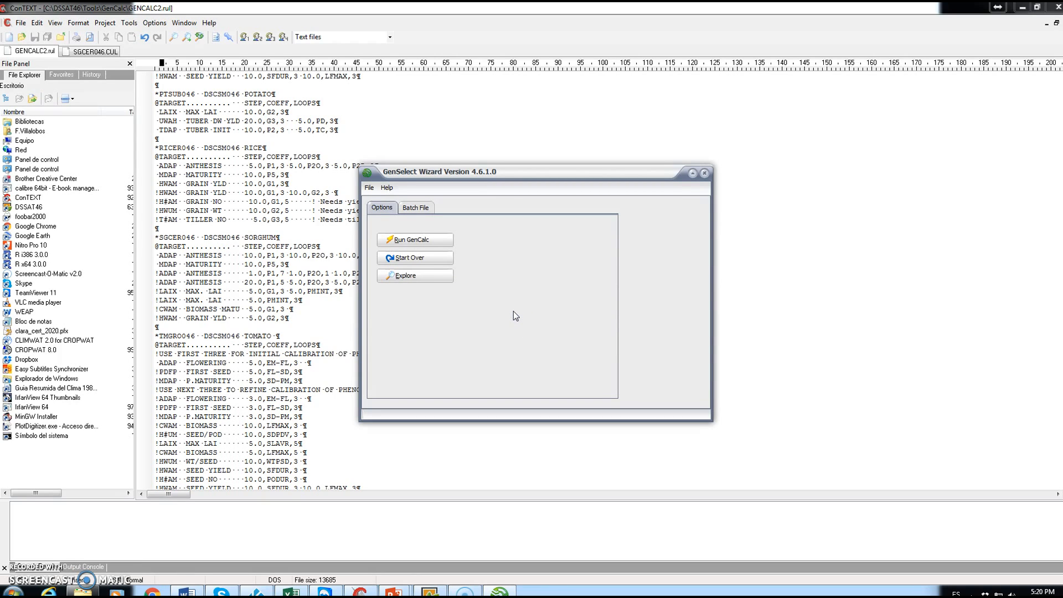
# Launch GenCalc with the PIONEER_8501 batch file and perform the check runs.
pyautogui.click(420, 234)
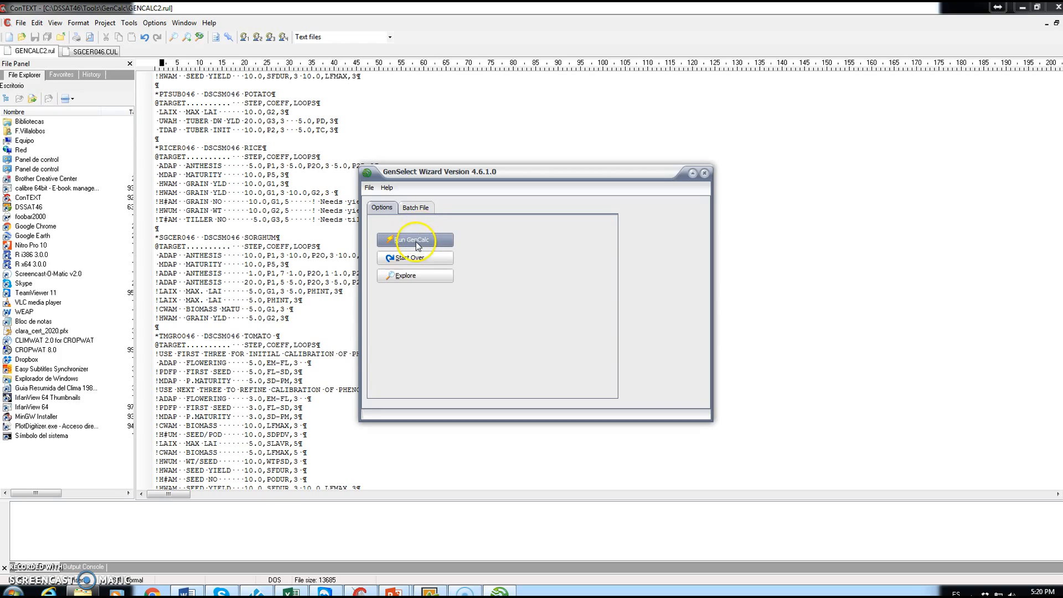
pyautogui.click(424, 242)
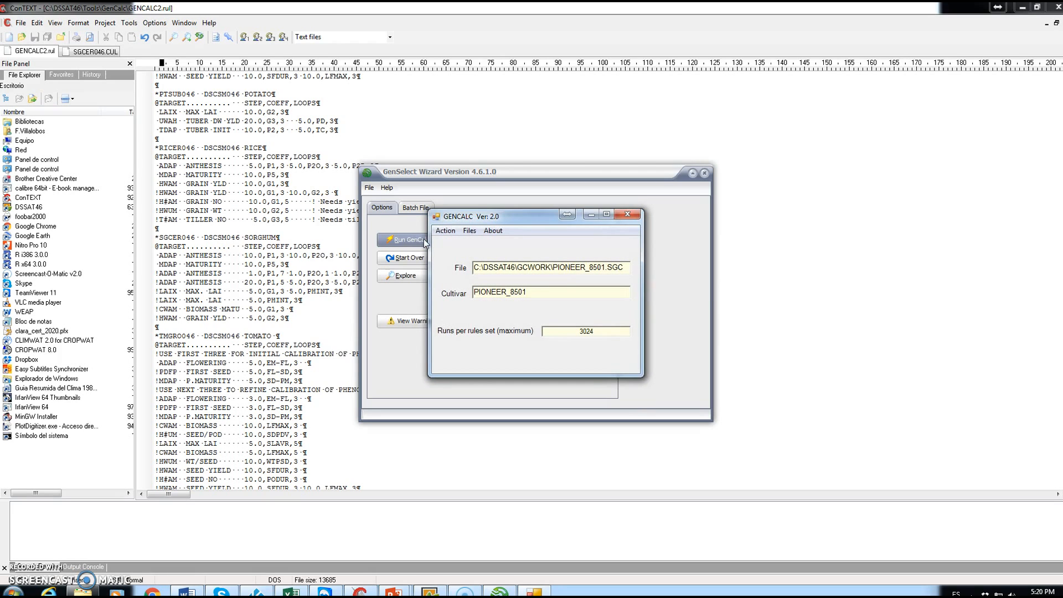
pyautogui.click(572, 261)
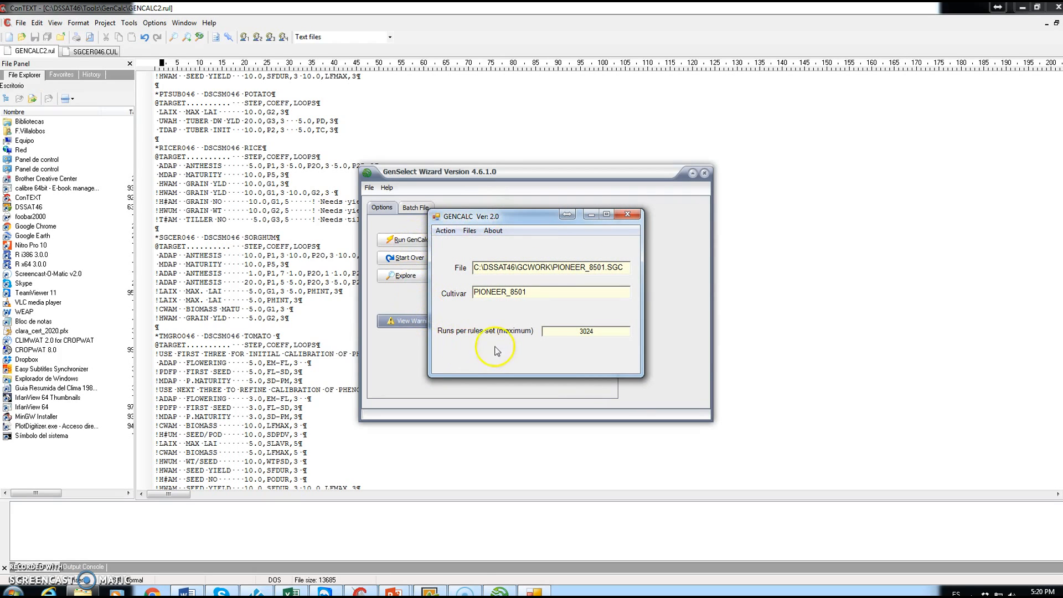
pyautogui.click(446, 231)
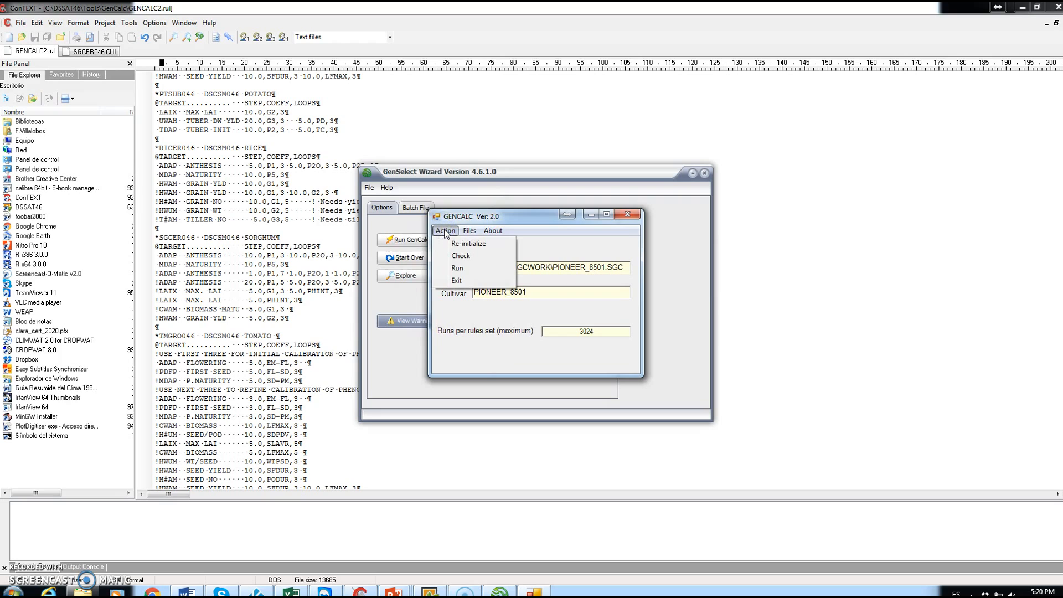
pyautogui.click(462, 257)
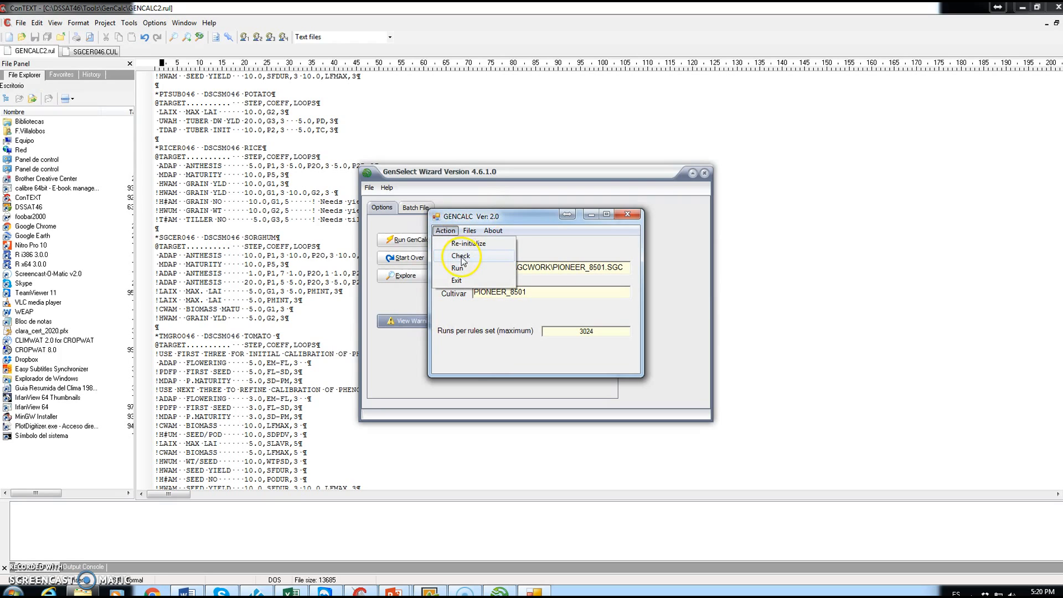
pyautogui.click(629, 336)
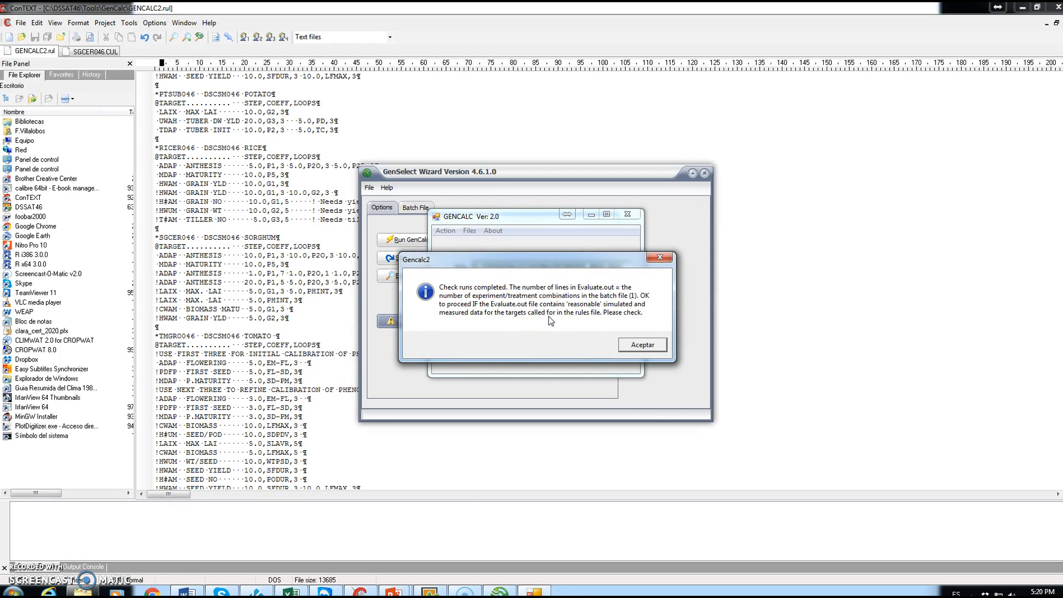
pyautogui.click(644, 345)
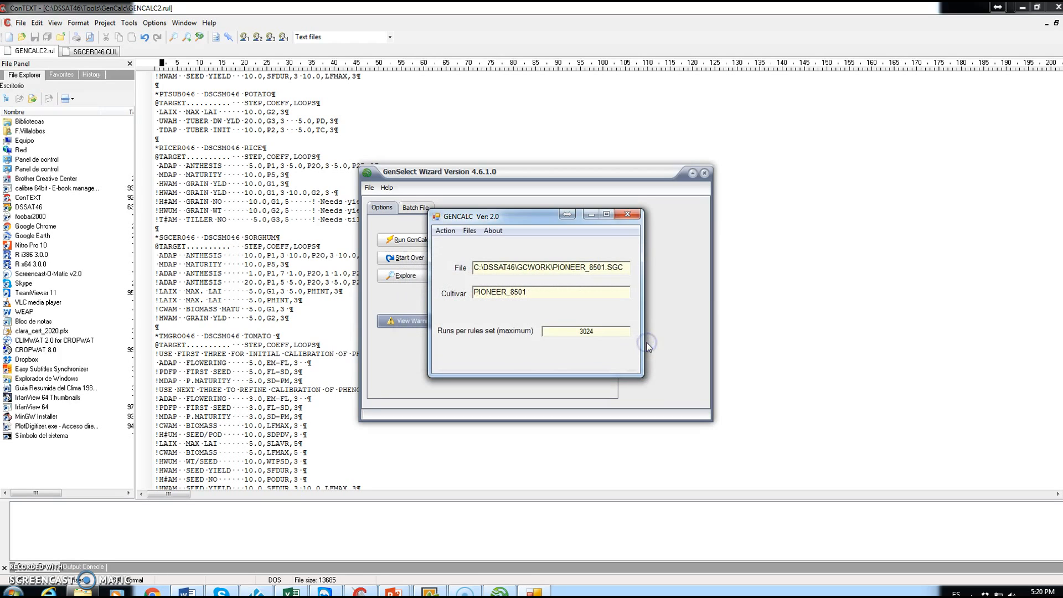
# Run all calibration simulations for PIONEER_8501 and acknowledge the end of the run.
pyautogui.click(445, 230)
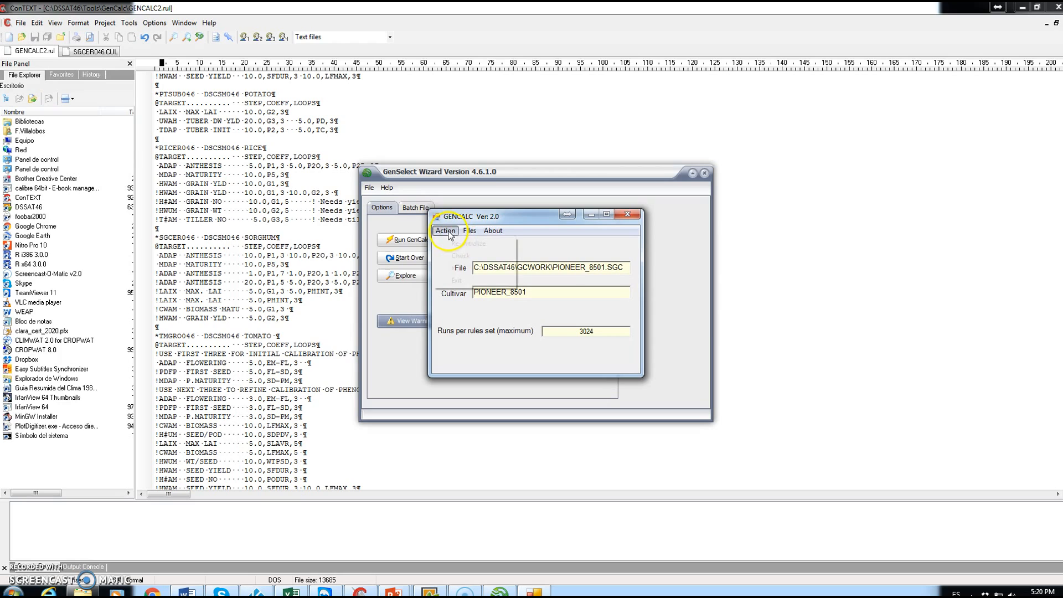
pyautogui.click(458, 268)
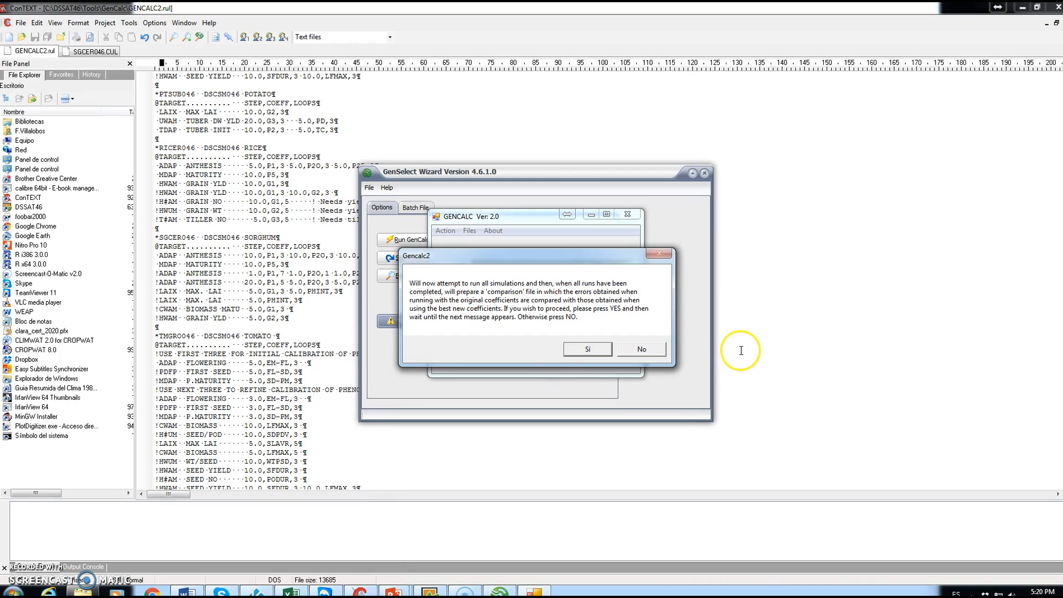
pyautogui.click(586, 348)
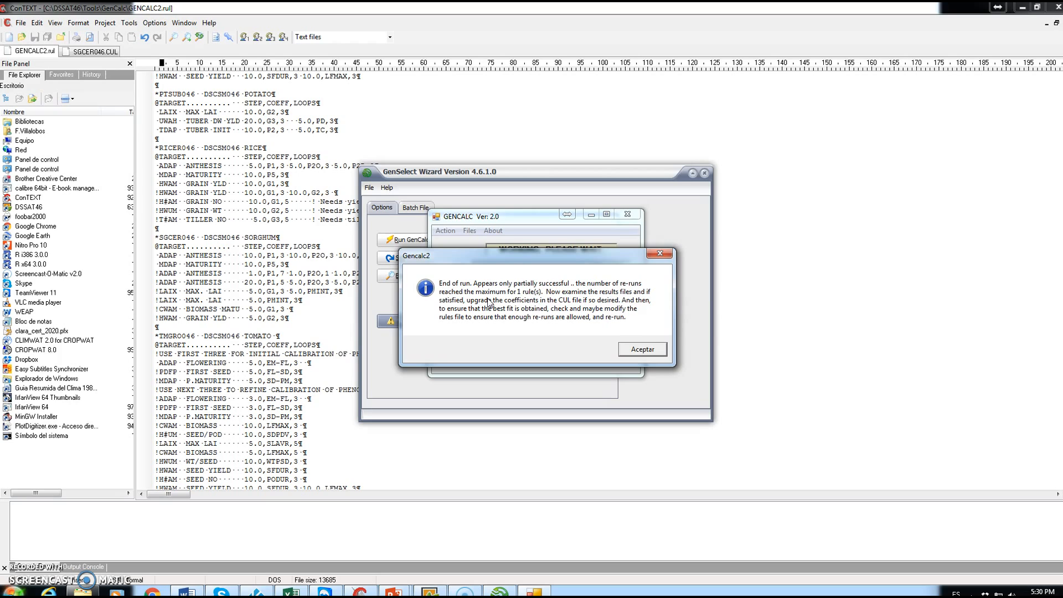
pyautogui.click(641, 349)
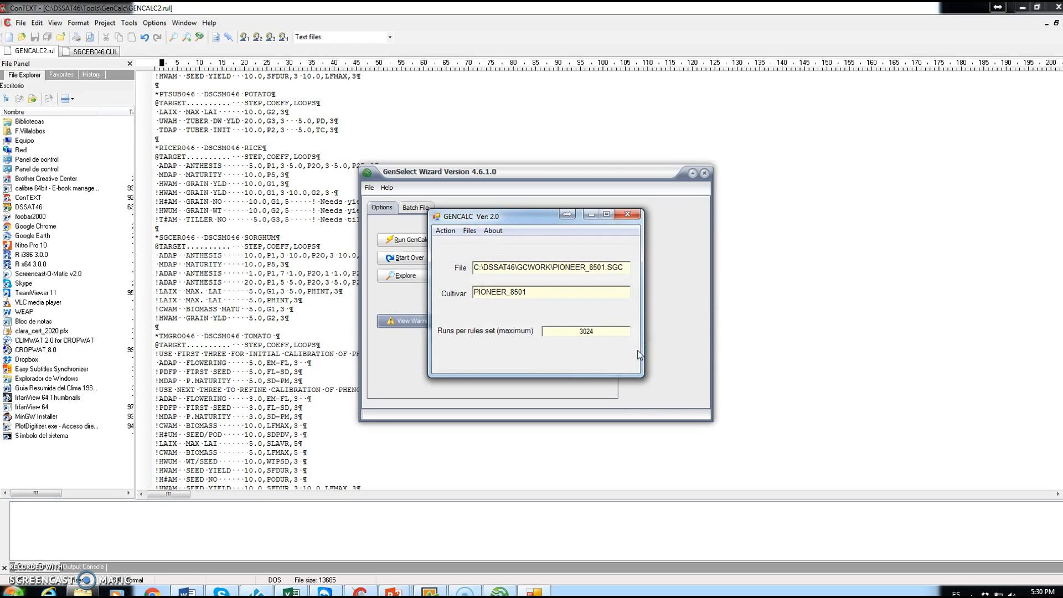
# View the Evaluate output of the final run and compare the simulated and measured anthesis dates, ADAPS and ADAPM.
pyautogui.click(468, 231)
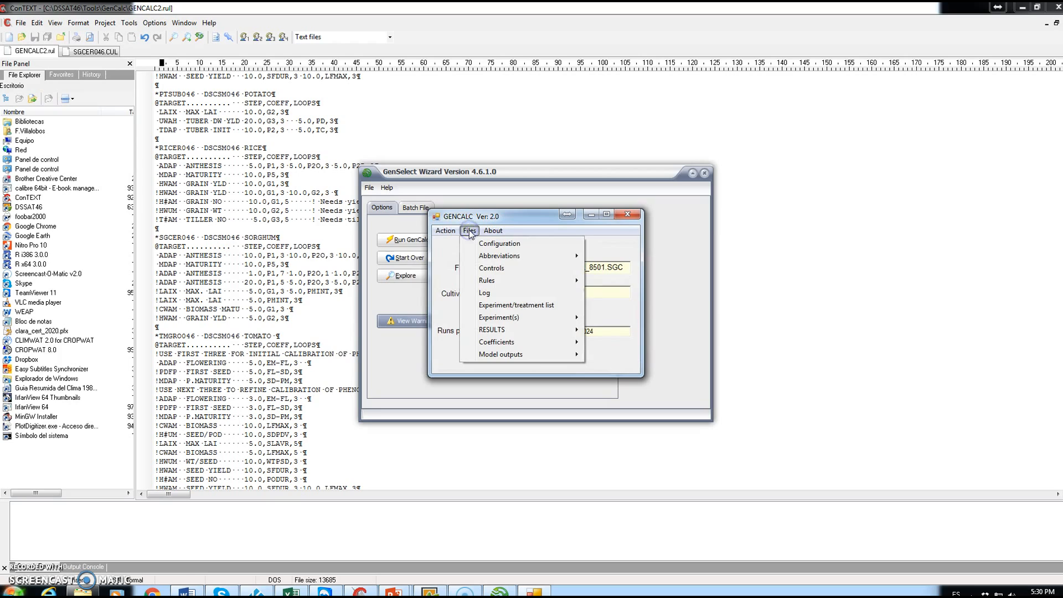
pyautogui.moveTo(545, 355)
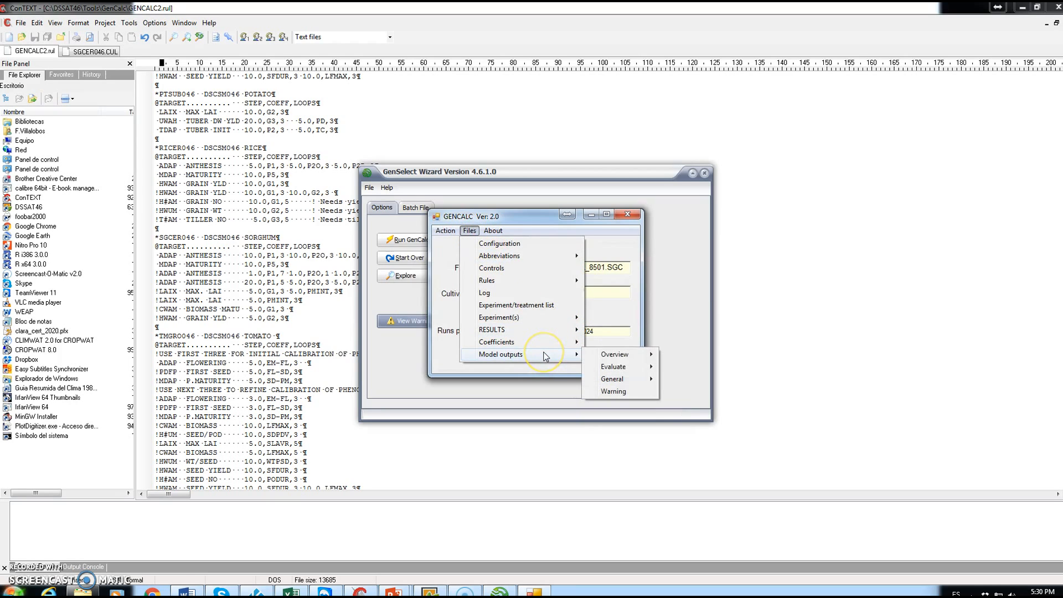
pyautogui.moveTo(640, 370)
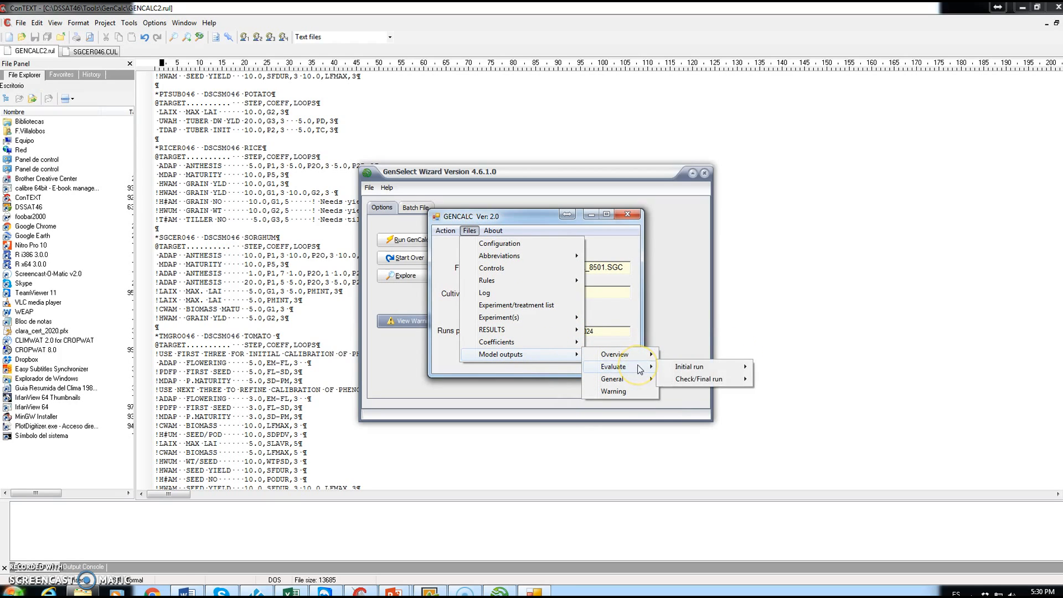
pyautogui.click(736, 379)
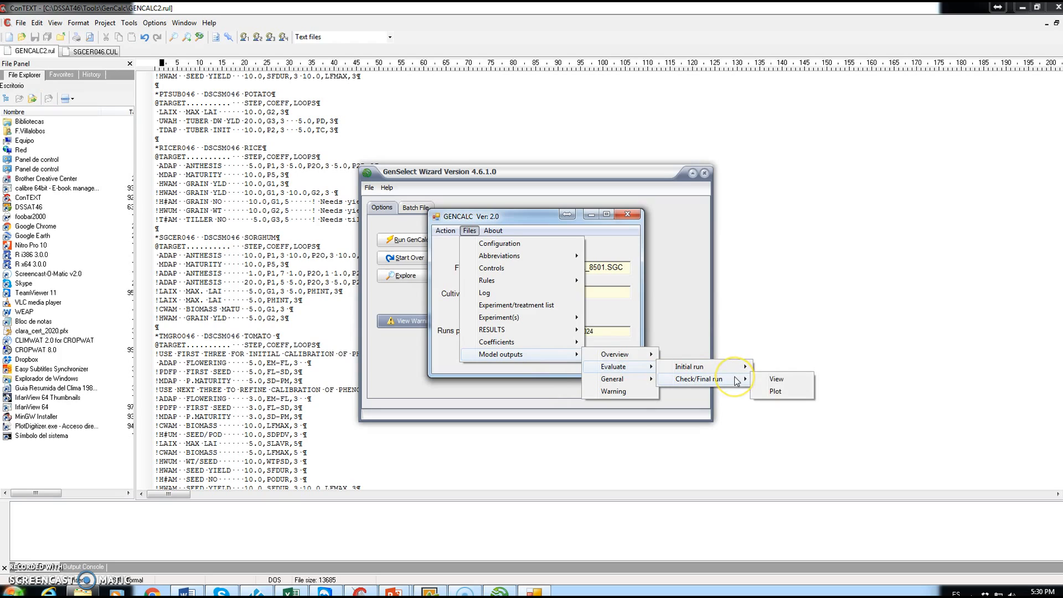
pyautogui.click(793, 380)
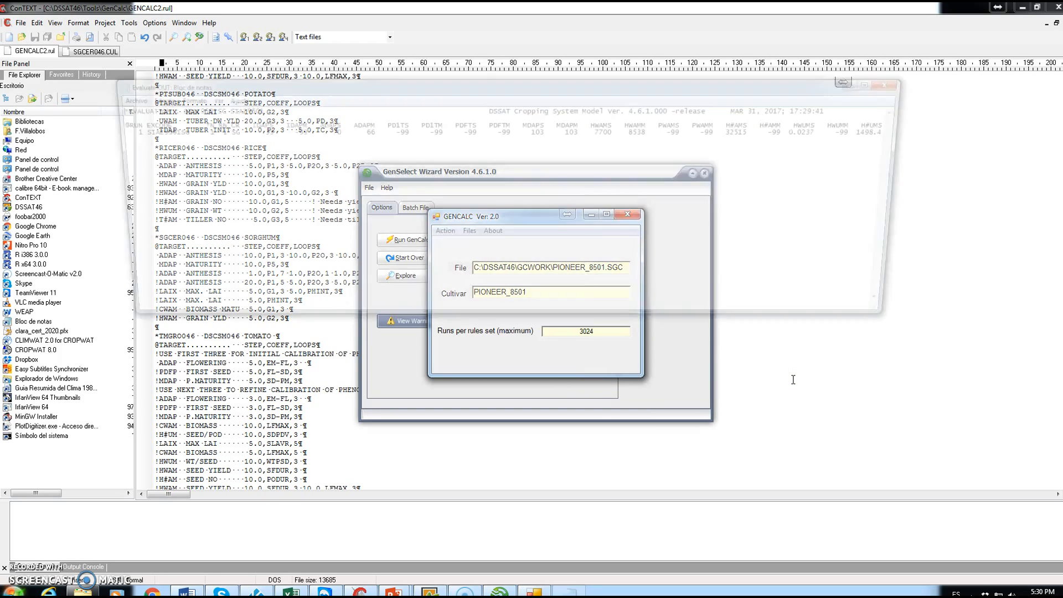
pyautogui.click(307, 133)
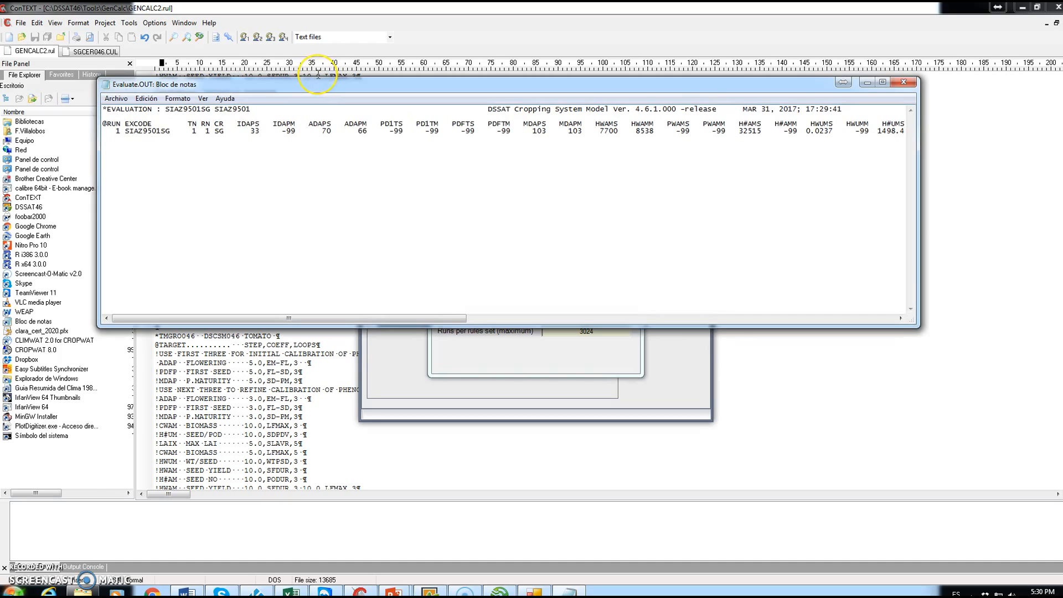
pyautogui.click(332, 130)
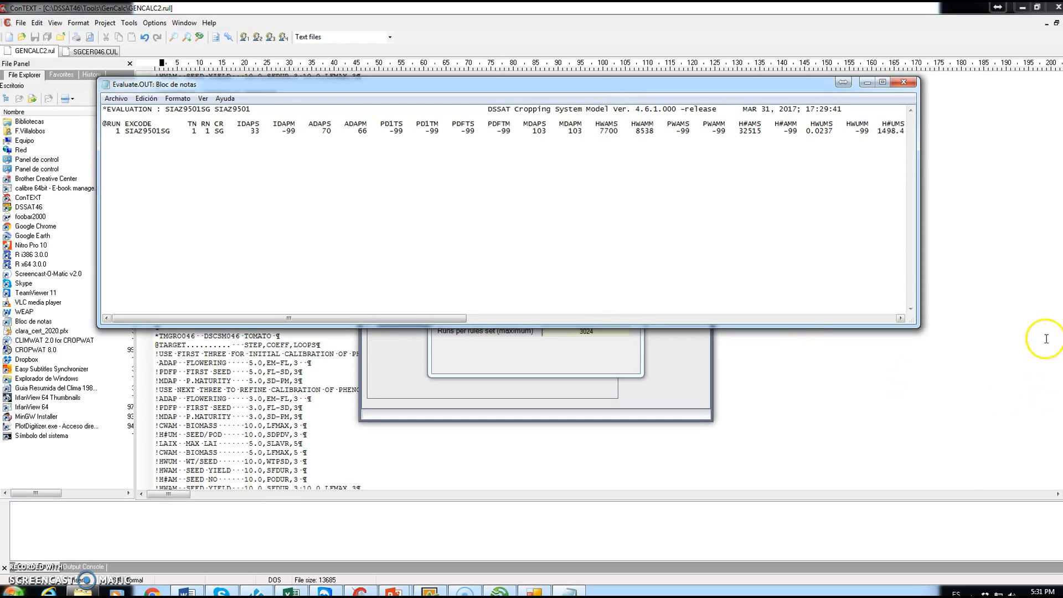
# Review the remaining simulated and measured variables in the Evaluate output, including yield, biomass and LAI, and close the file.
pyautogui.click(901, 319)
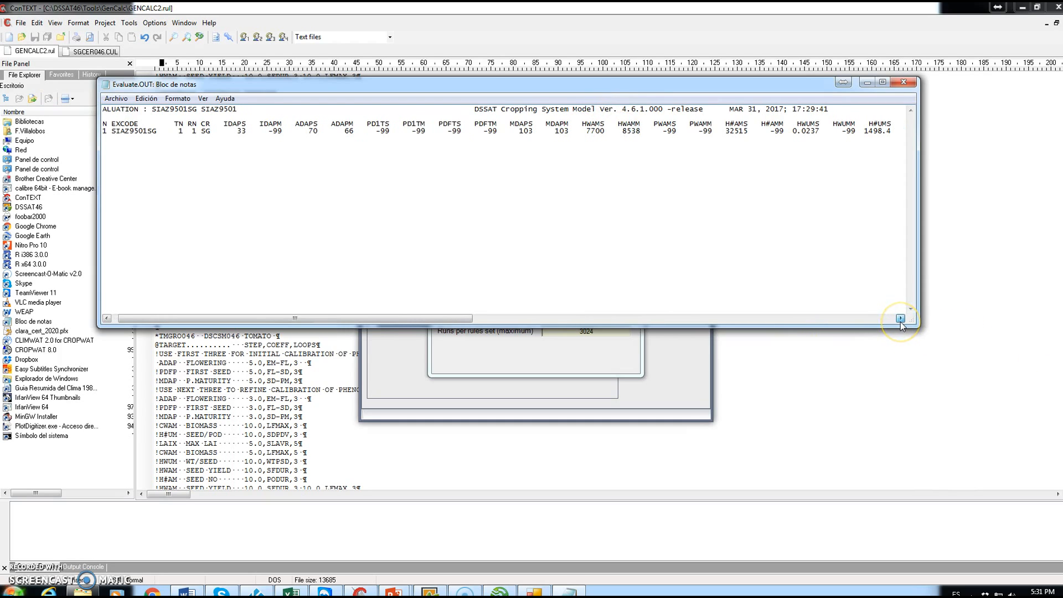
pyautogui.moveTo(901, 322); pyautogui.dragTo(901, 322)
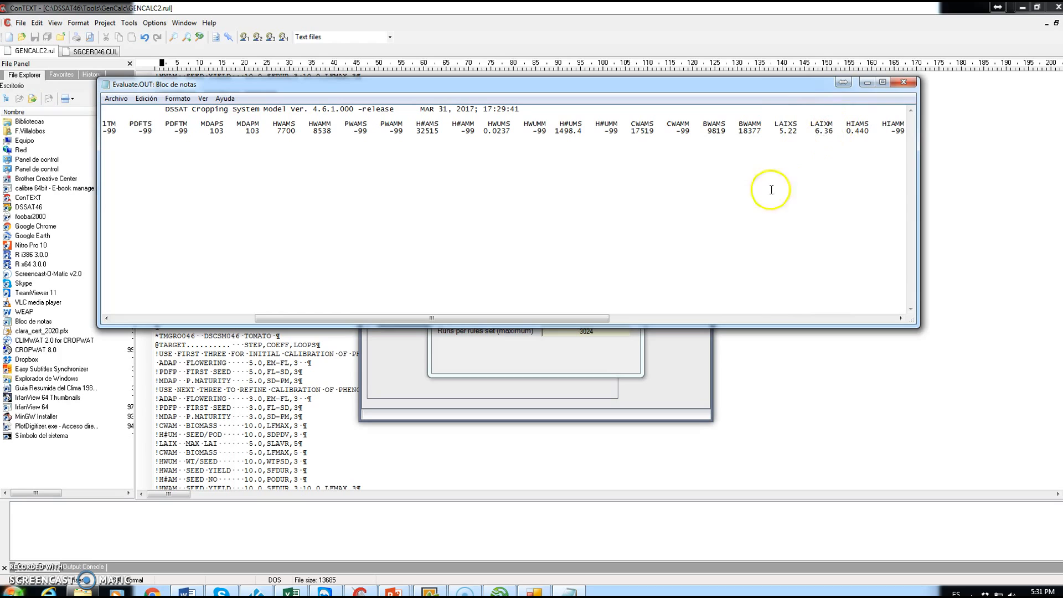
pyautogui.click(904, 82)
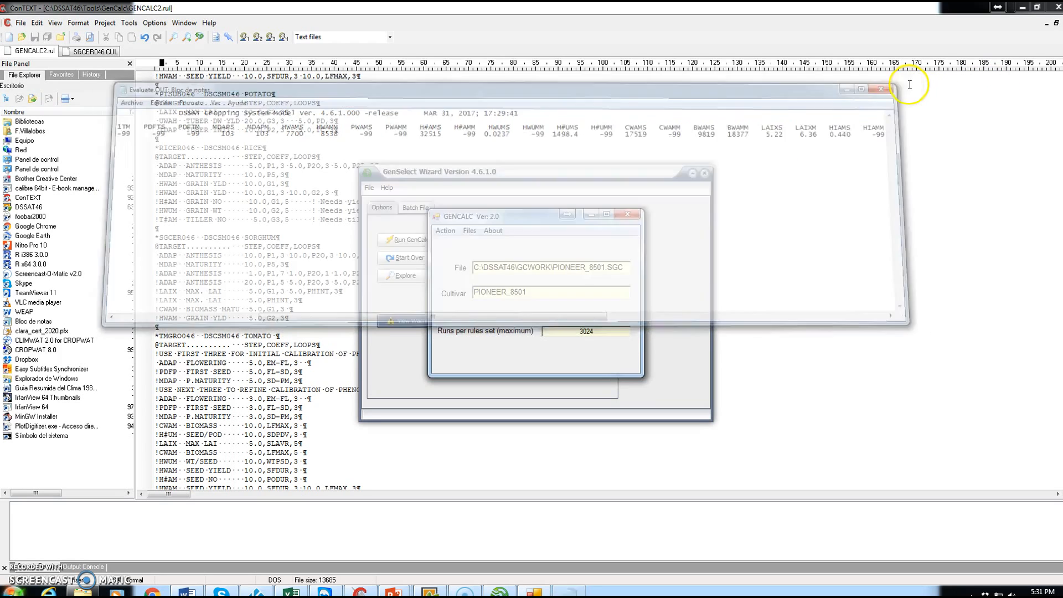
# Automatically insert the run results for PIONEER_8501 into the main CUL file and accept upgrading the coefficients in SGCER046.CUL.
pyautogui.click(472, 231)
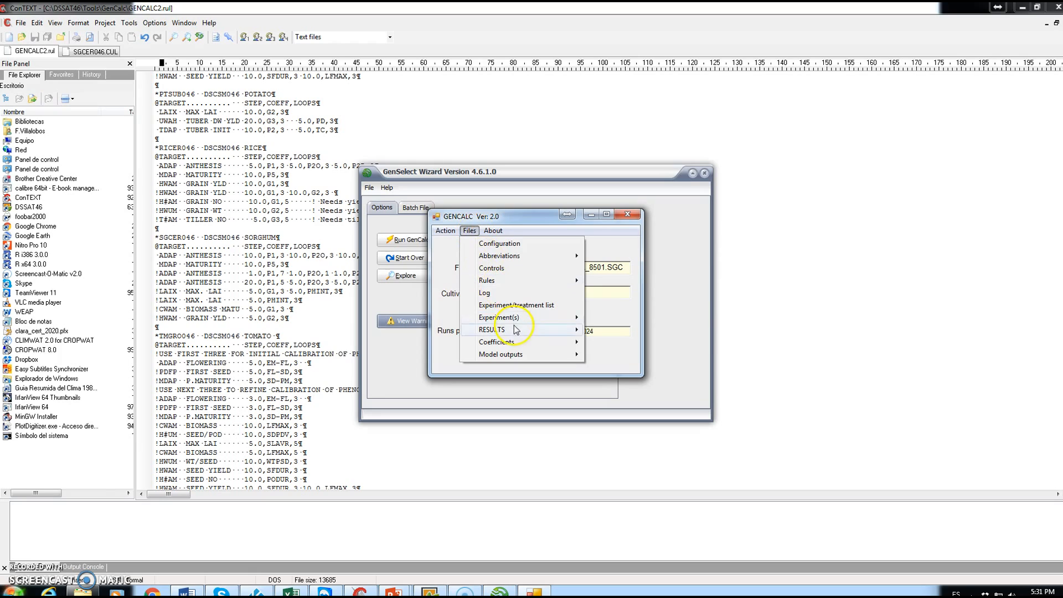
pyautogui.moveTo(523, 340)
pyautogui.click(642, 344)
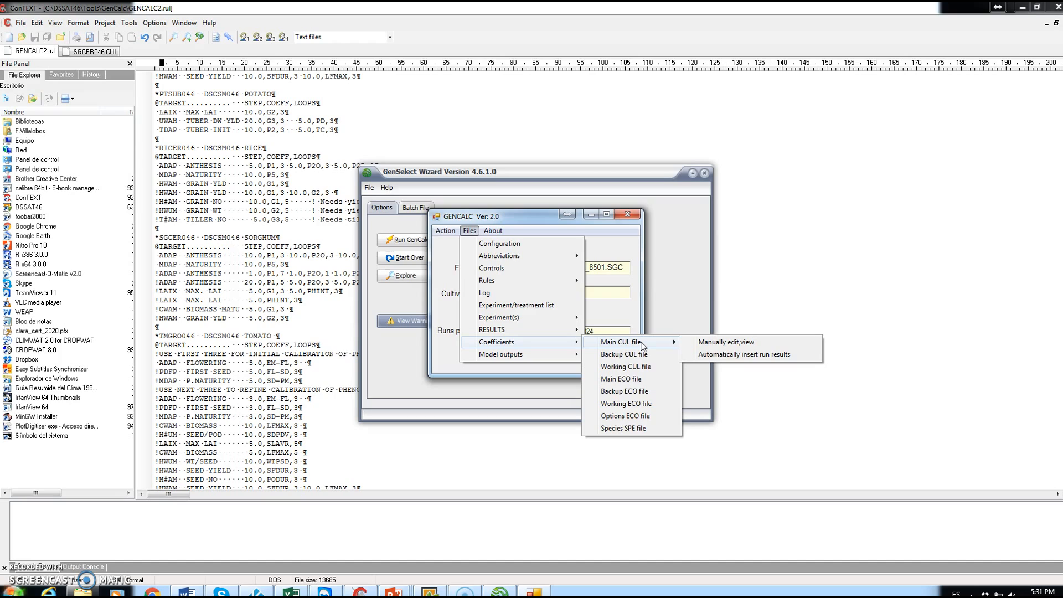
pyautogui.click(705, 347)
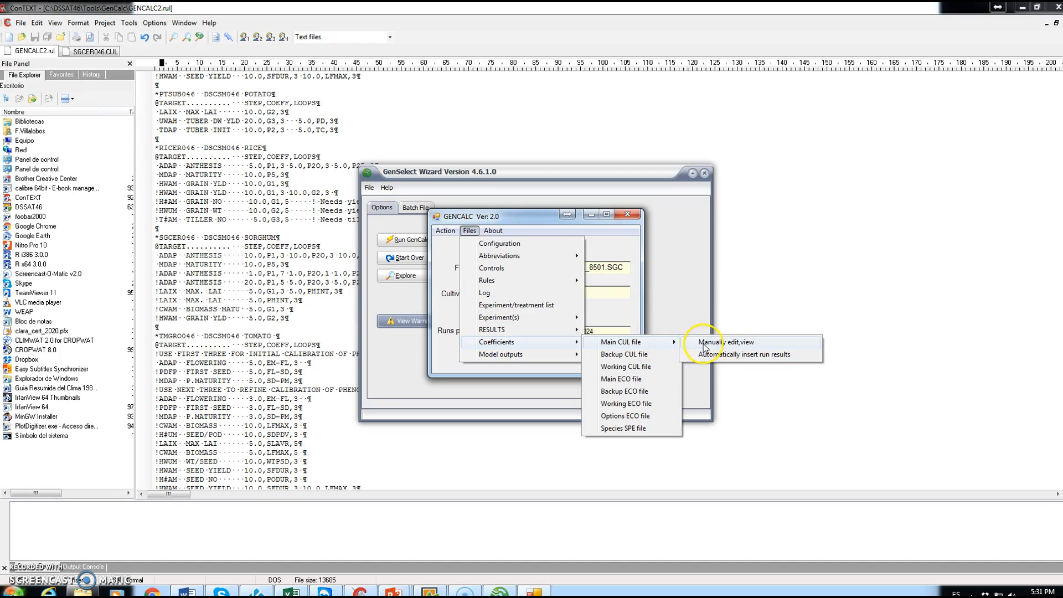
pyautogui.click(751, 356)
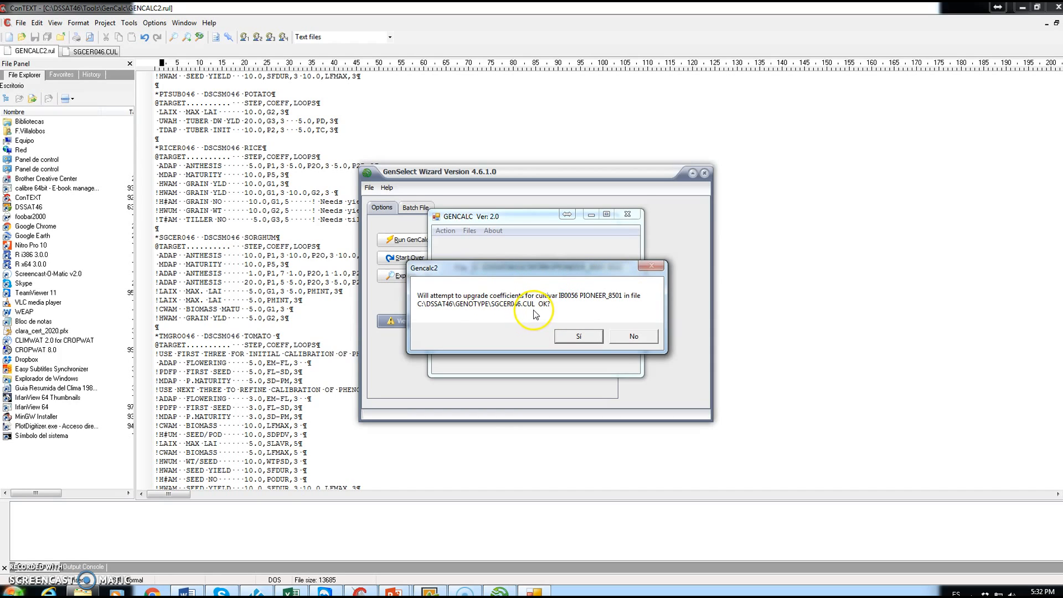
pyautogui.click(578, 336)
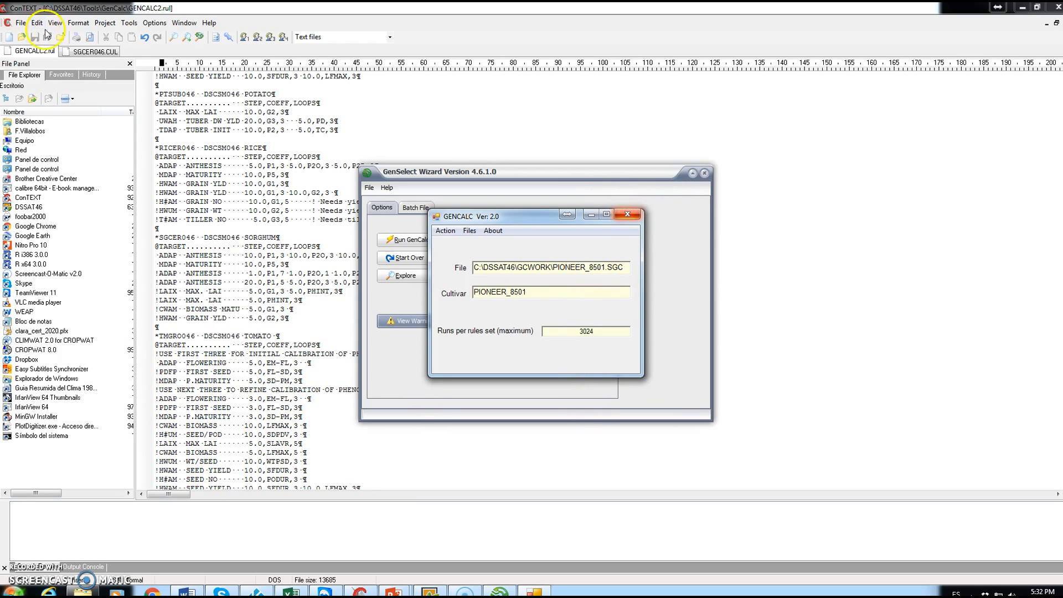
# Reload SGCER046.CUL from disk in ConTEXT and locate the two IB0056 PIONEER_8501 lines to compare their coefficients.
pyautogui.click(78, 52)
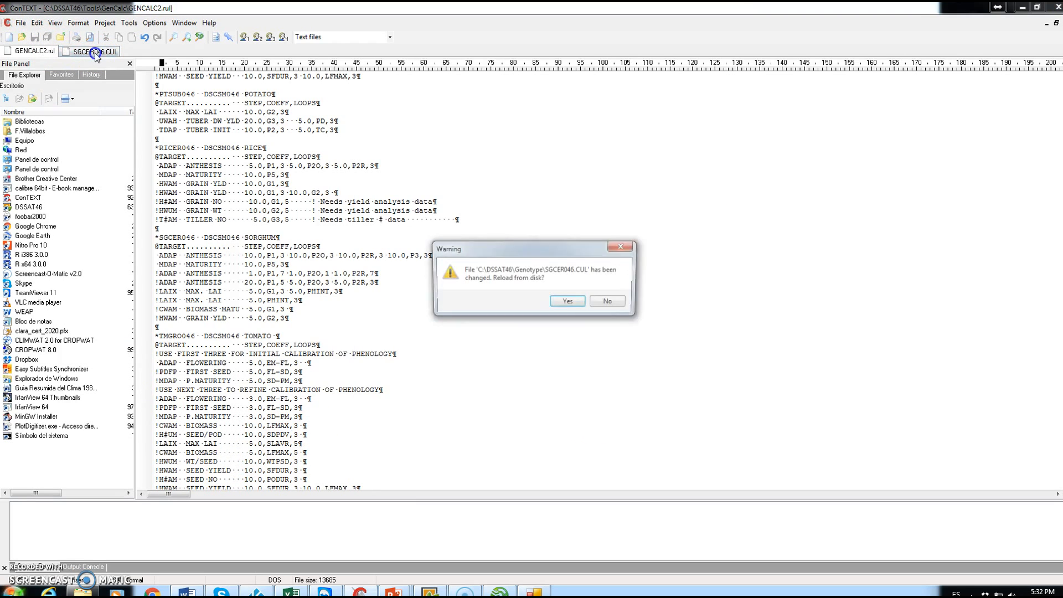
pyautogui.click(571, 302)
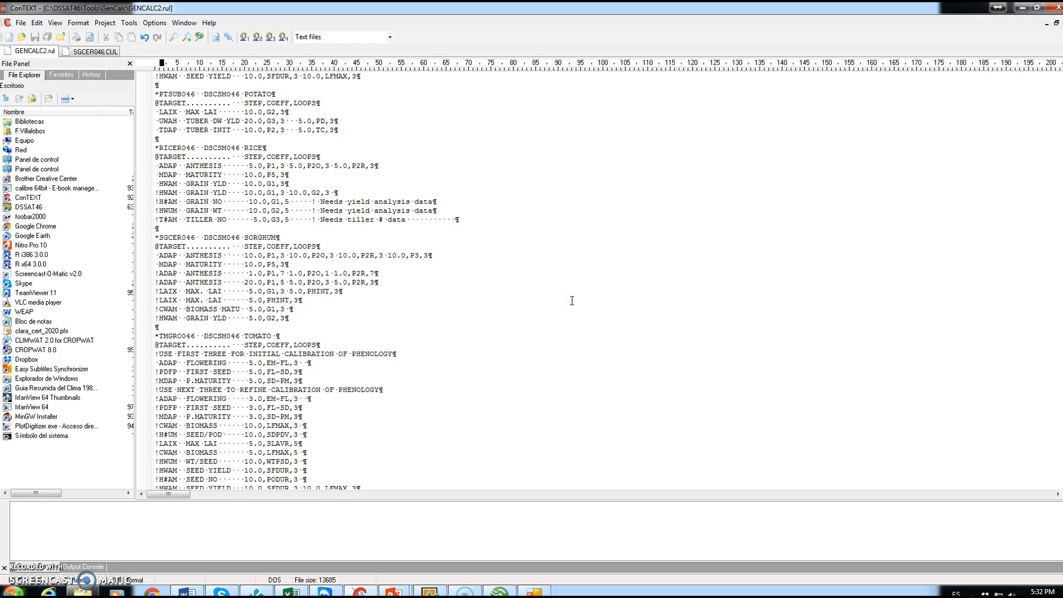
pyautogui.click(90, 55)
pyautogui.click(491, 312)
pyautogui.click(171, 464)
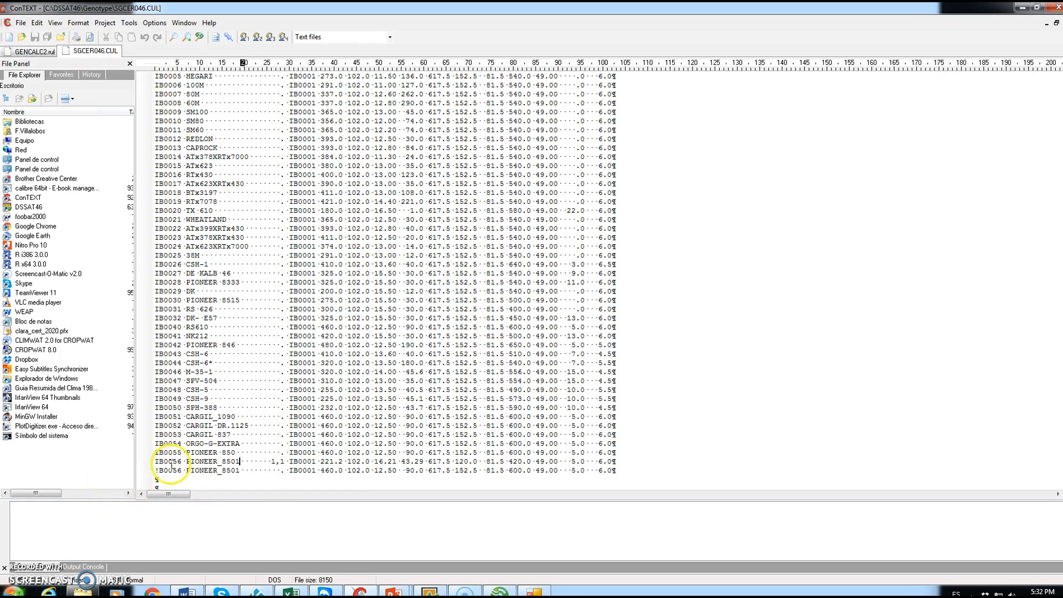